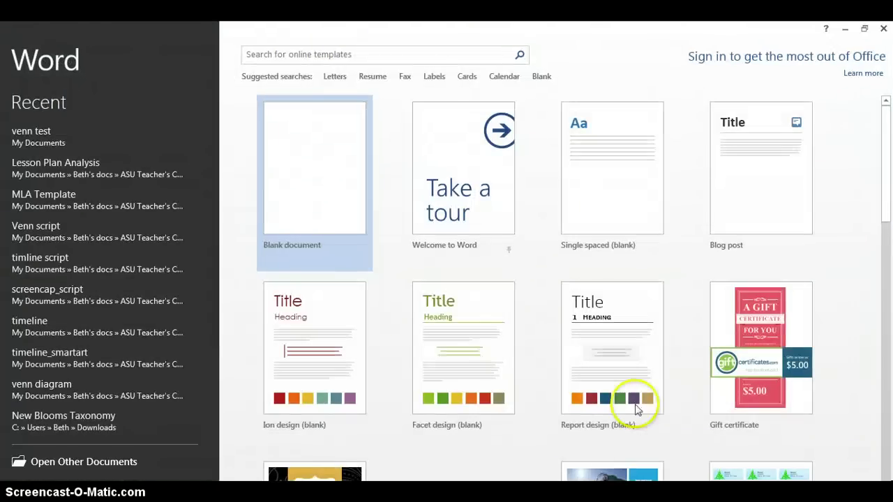
Create a new blank document and set its page orientation to Landscape.
{"action": "left_click", "coordinate": [313, 150]}
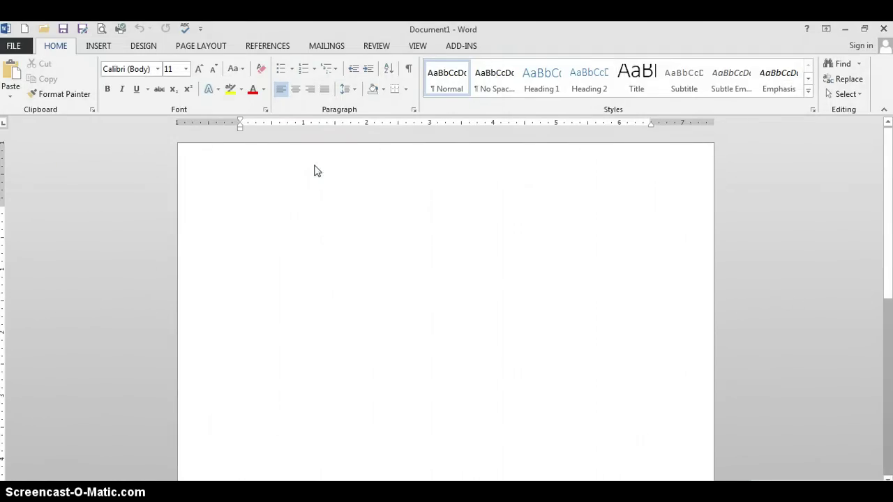
{"action": "left_click", "coordinate": [411, 330]}
{"action": "left_click", "coordinate": [216, 46]}
{"action": "left_click", "coordinate": [48, 77]}
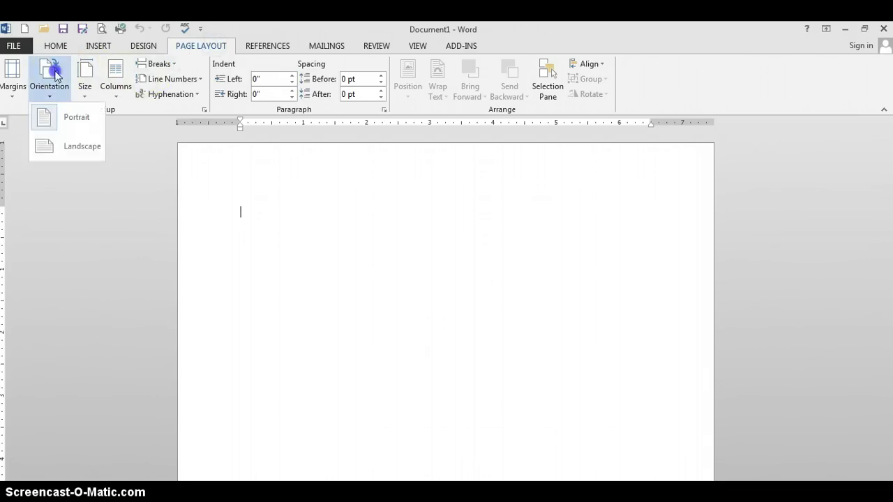
{"action": "left_click", "coordinate": [74, 156]}
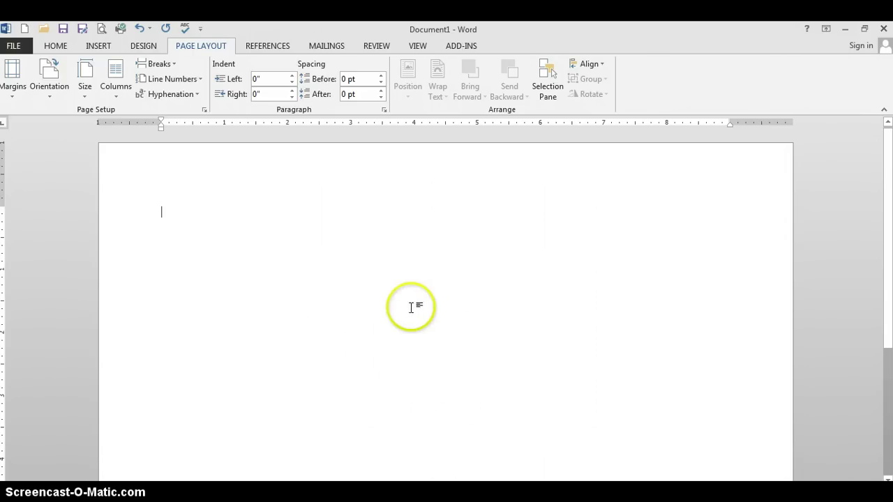
{"action": "left_click", "coordinate": [99, 47]}
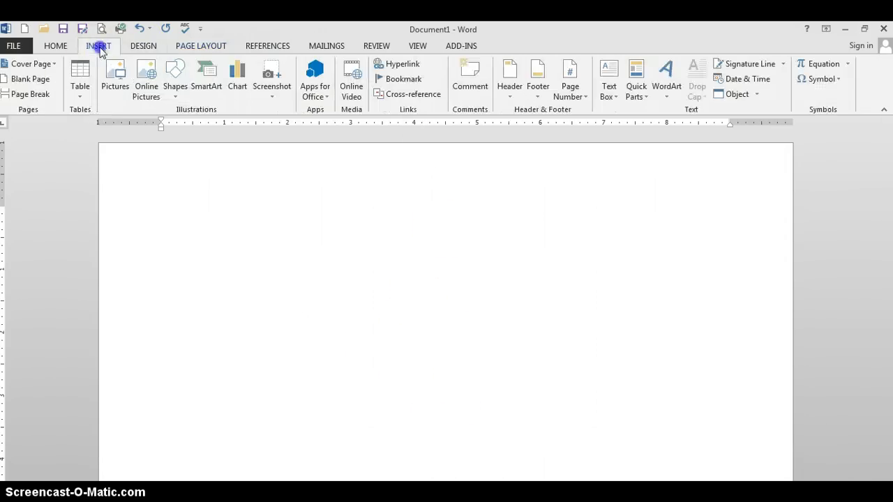
Insert a Basic Venn SmartArt graphic from the Relationship category.
{"action": "left_click", "coordinate": [208, 83]}
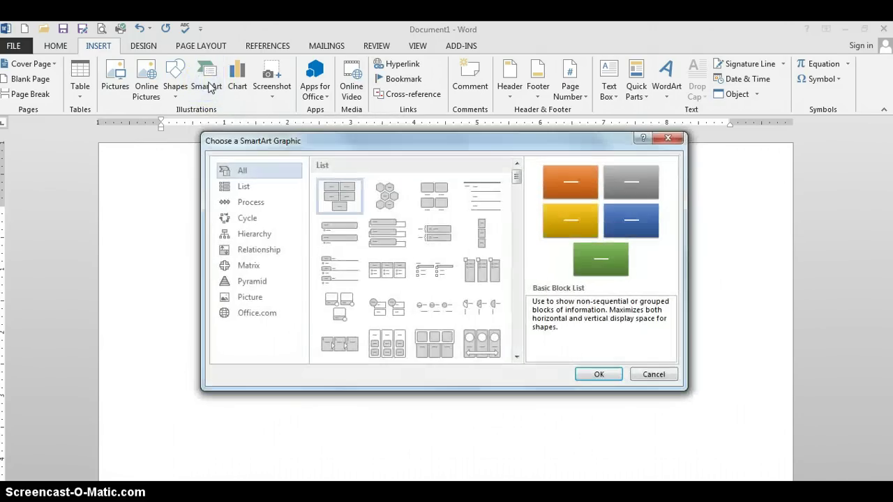
{"action": "left_click", "coordinate": [251, 255]}
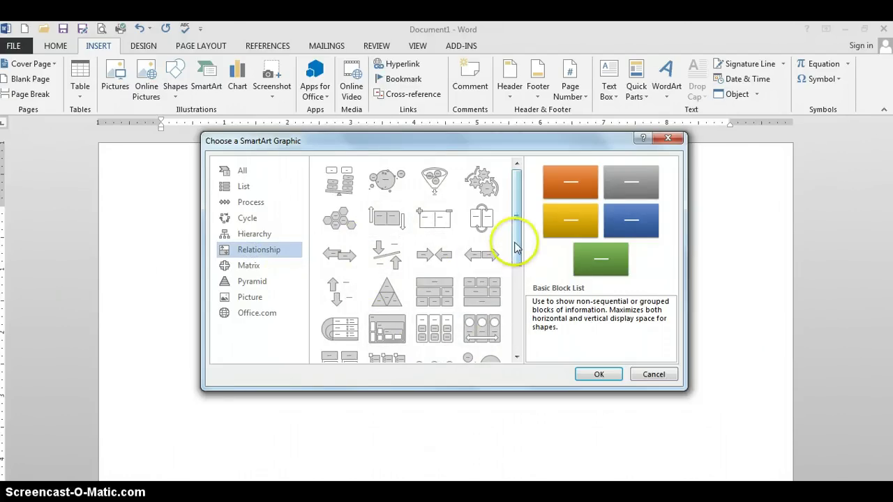
{"action": "left_click_drag", "start_coordinate": [515, 246], "coordinate": [514, 338]}
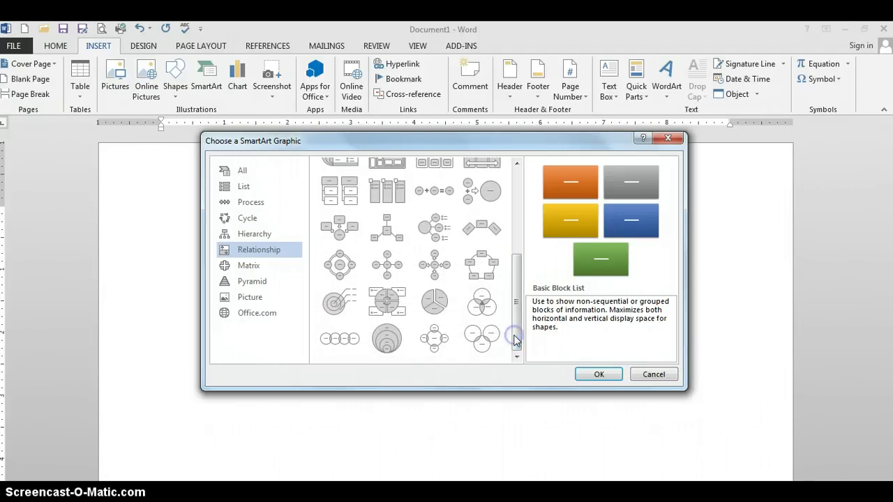
{"action": "left_click", "coordinate": [488, 308]}
{"action": "left_click", "coordinate": [597, 375]}
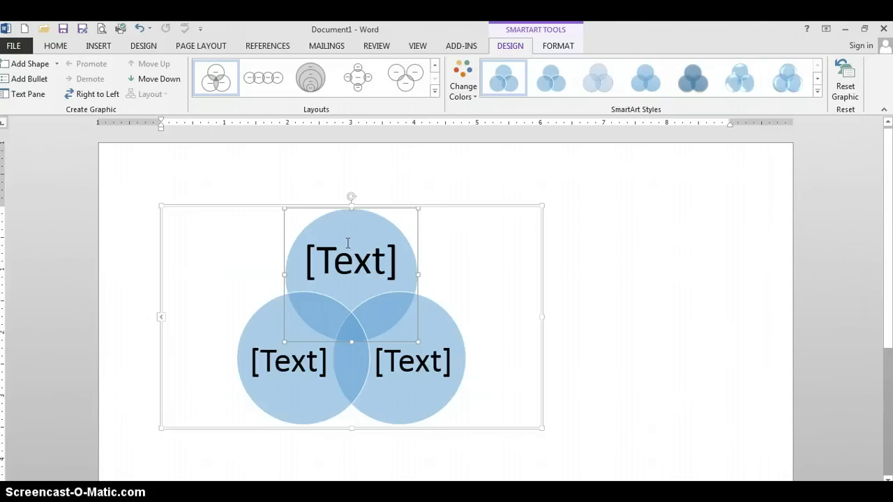
Delete the top Venn circle and set the diagram's wrapping to In Front of Text.
{"action": "key", "text": "Delete"}
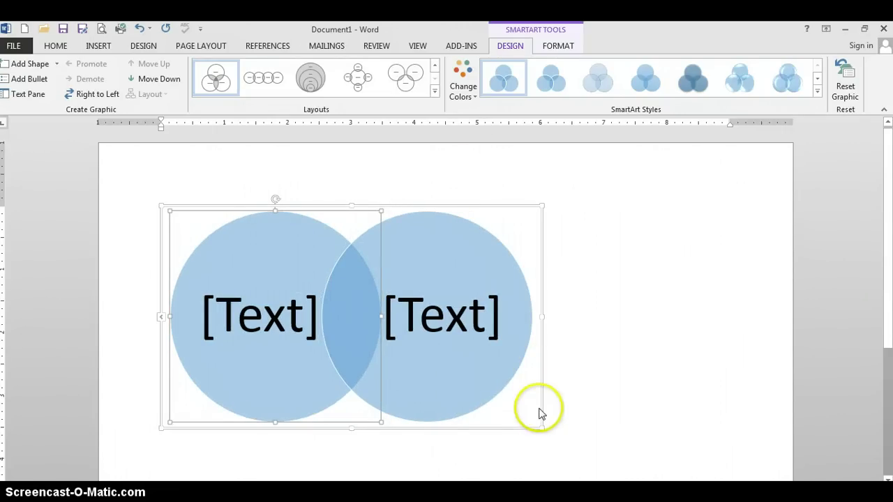
{"action": "left_click_drag", "start_coordinate": [542, 427], "coordinate": [674, 451]}
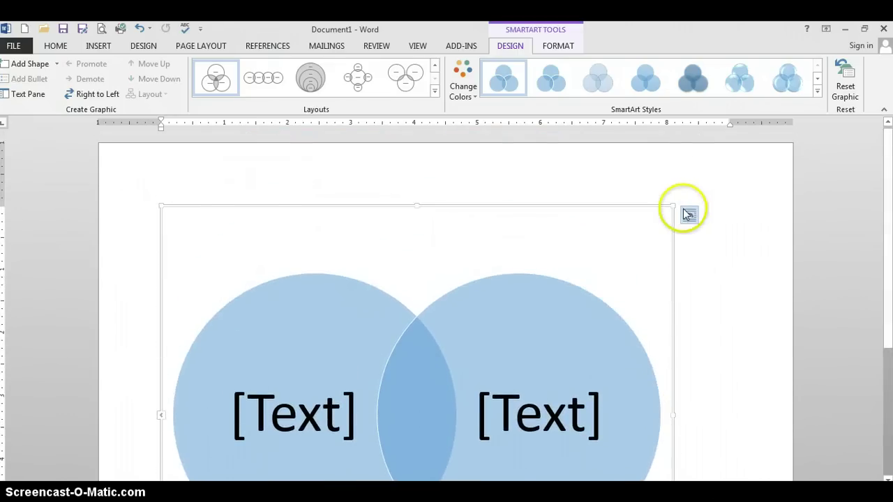
{"action": "left_click", "coordinate": [686, 215]}
{"action": "left_click", "coordinate": [786, 332]}
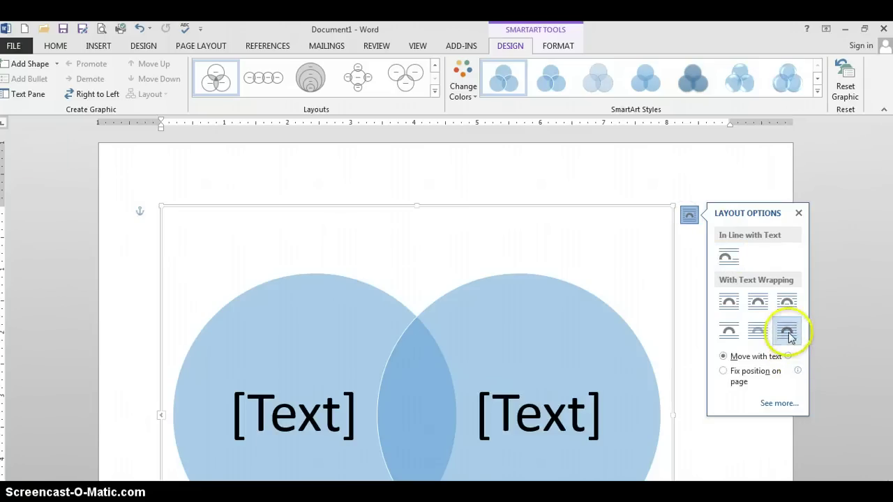
{"action": "left_click", "coordinate": [798, 212]}
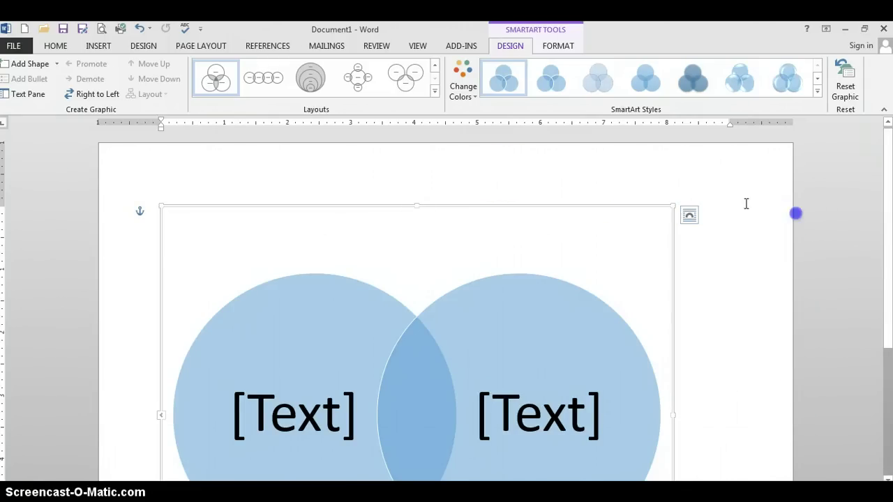
Move the Venn diagram up and left and enlarge it across the page.
{"action": "left_click_drag", "start_coordinate": [327, 207], "coordinate": [293, 173]}
{"action": "scroll", "coordinate": [606, 338], "scroll_direction": "down", "scroll_amount": 5}
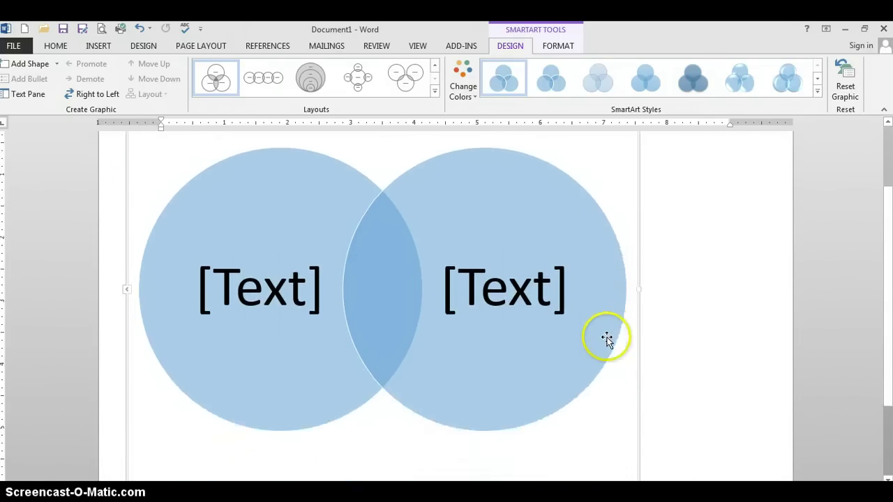
{"action": "left_click_drag", "start_coordinate": [638, 434], "coordinate": [731, 453]}
{"action": "scroll", "coordinate": [732, 444], "scroll_direction": "up", "scroll_amount": 5}
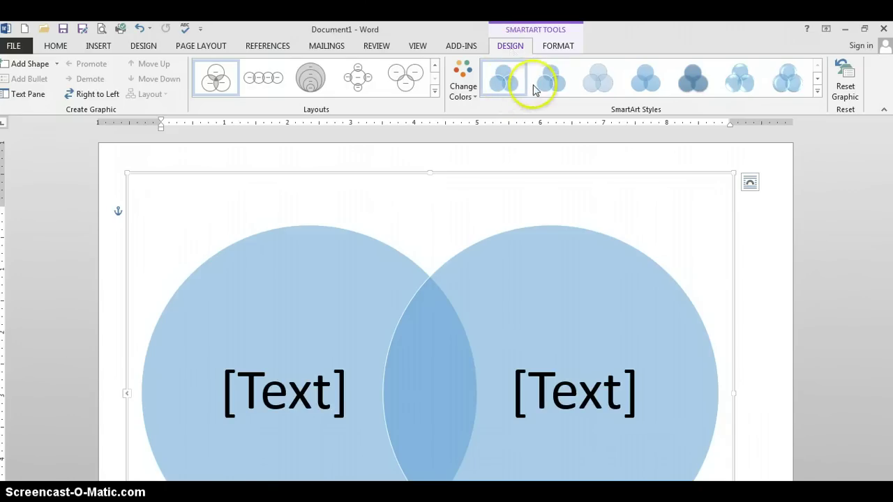
Apply the first 3-D SmartArt style and a Colorful colour scheme to the circles.
{"action": "left_click", "coordinate": [816, 91]}
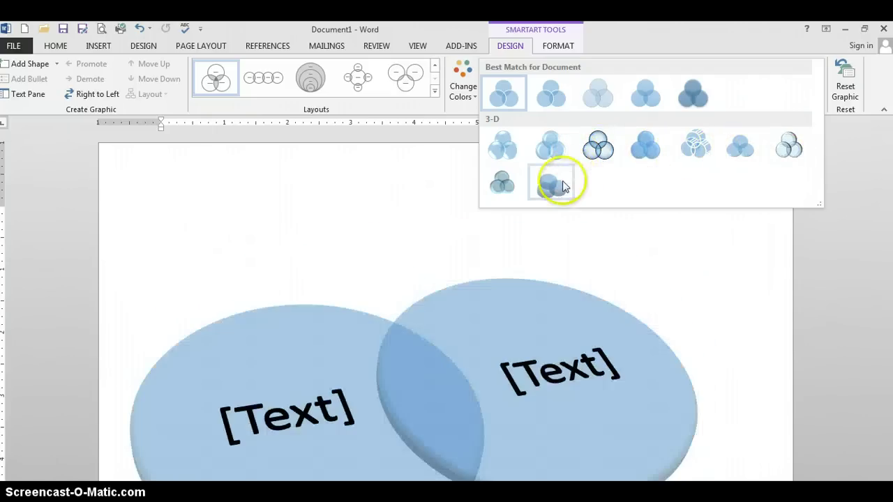
{"action": "left_click", "coordinate": [513, 156]}
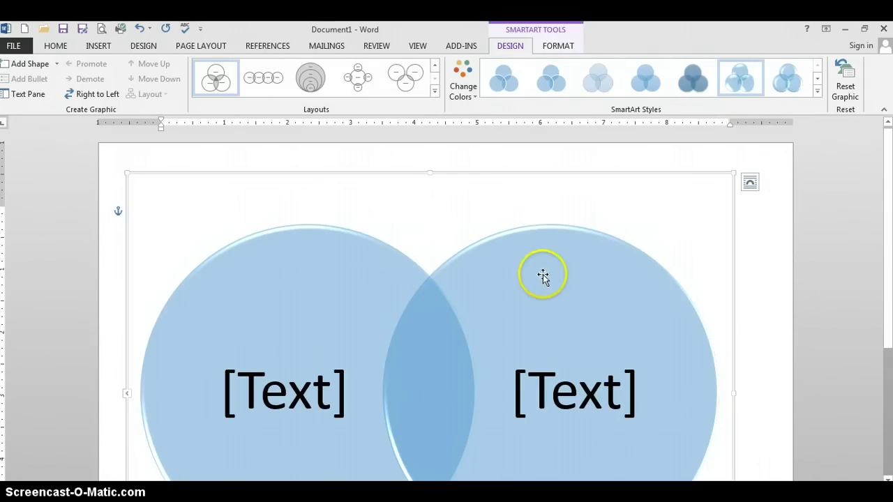
{"action": "left_click", "coordinate": [464, 83]}
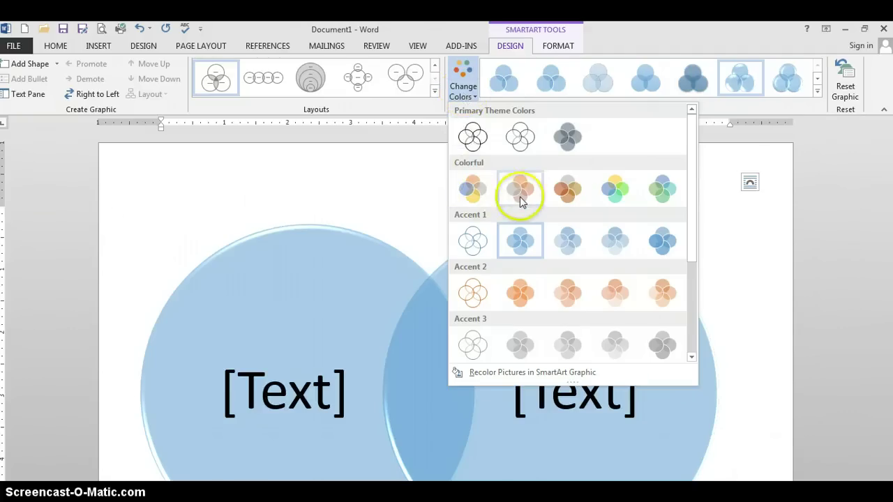
{"action": "left_click", "coordinate": [609, 195]}
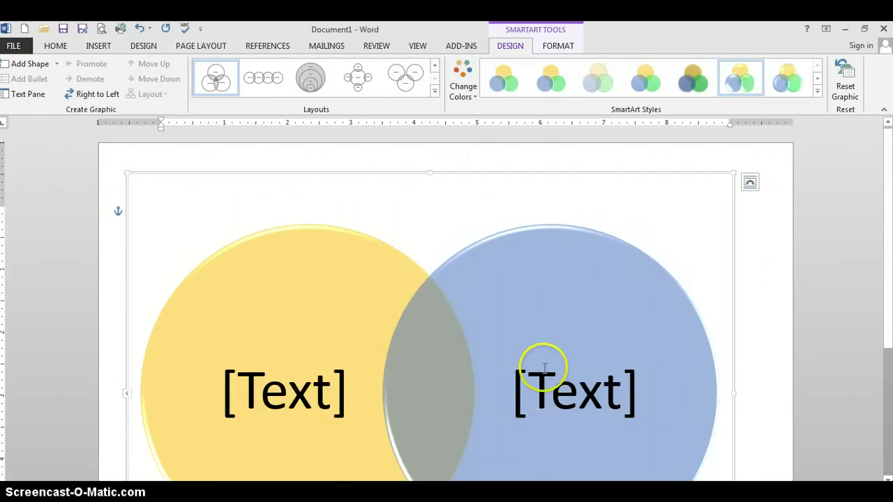
Open the Venn diagram's Text Pane.
{"action": "scroll", "coordinate": [551, 357], "scroll_direction": "down", "scroll_amount": 1}
{"action": "scroll", "coordinate": [551, 355], "scroll_direction": "down", "scroll_amount": 1}
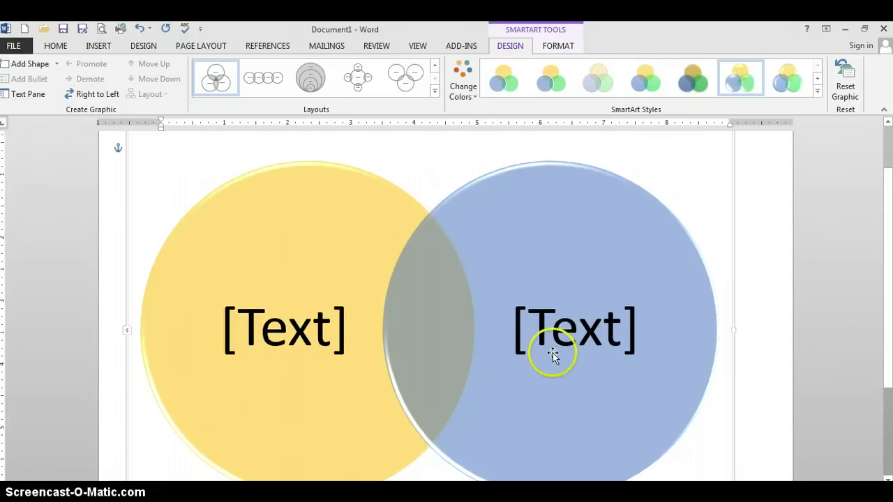
{"action": "scroll", "coordinate": [468, 279], "scroll_direction": "down", "scroll_amount": 1}
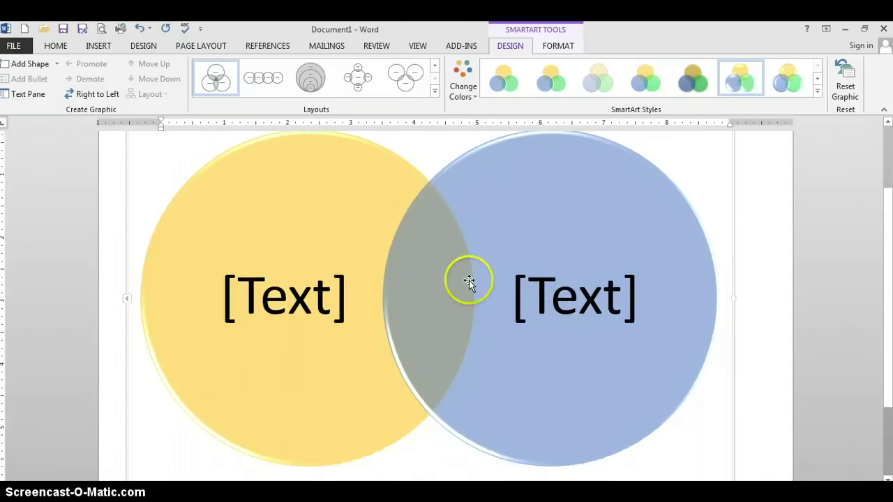
{"action": "left_click", "coordinate": [128, 302]}
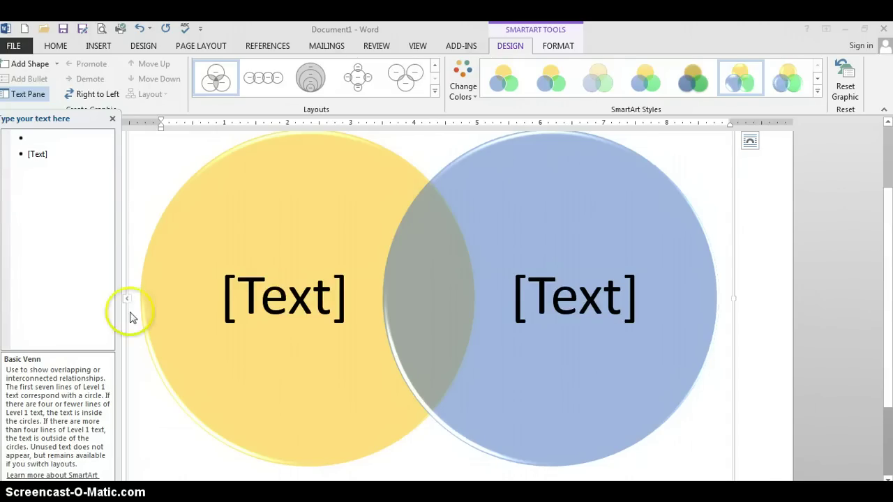
Enter 'The US was founded in 1776' as the first circle's text, then add a new entry.
{"action": "left_click", "coordinate": [30, 137]}
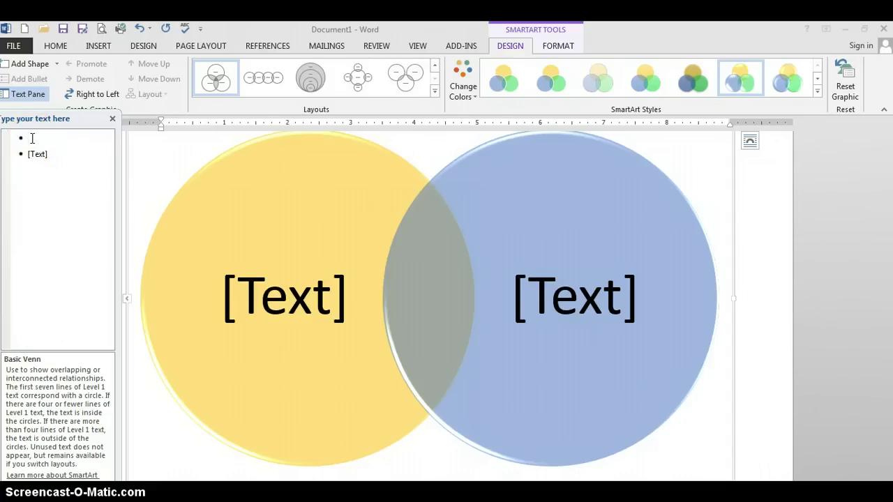
{"action": "type", "text": "The US"}
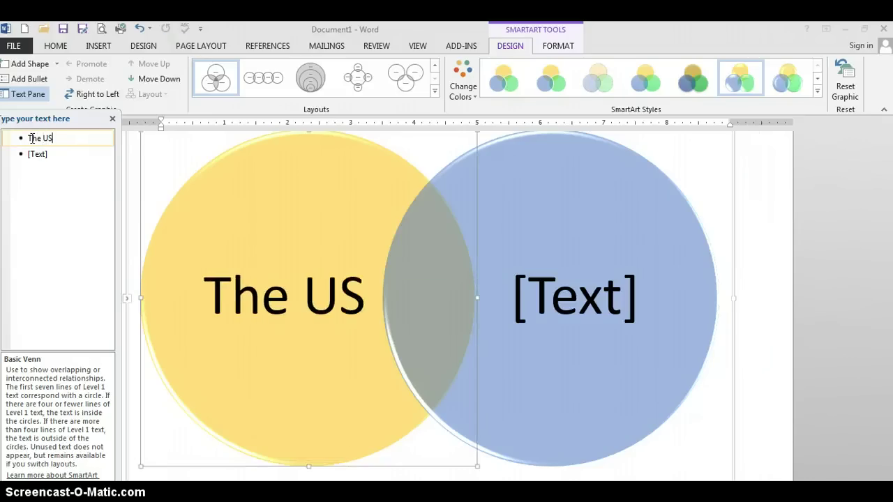
{"action": "type", "text": " was founde"}
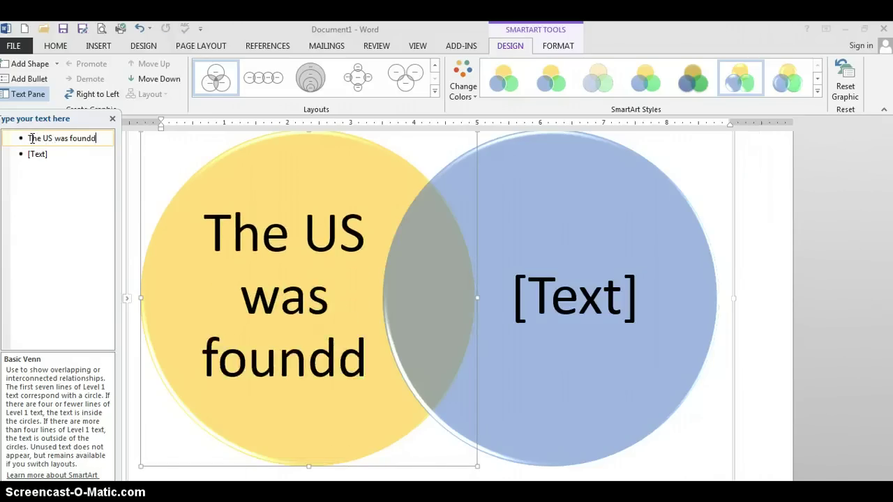
{"action": "type", "text": "d in 17"}
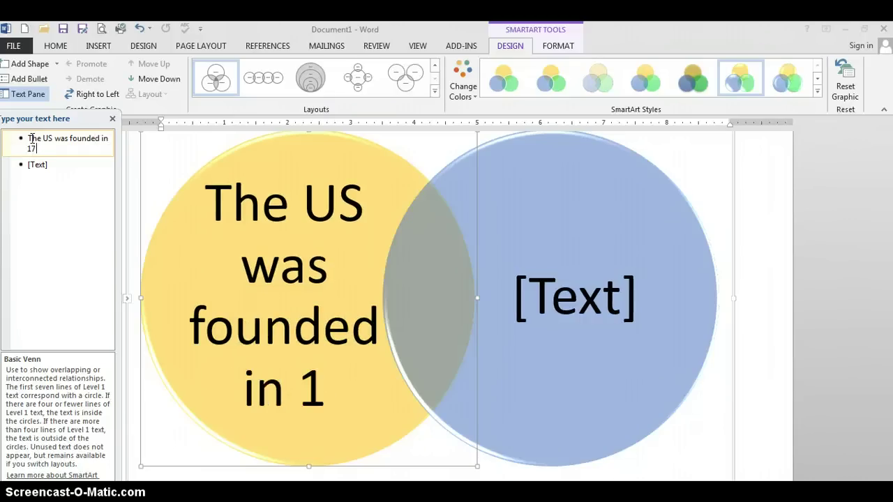
{"action": "type", "text": "76"}
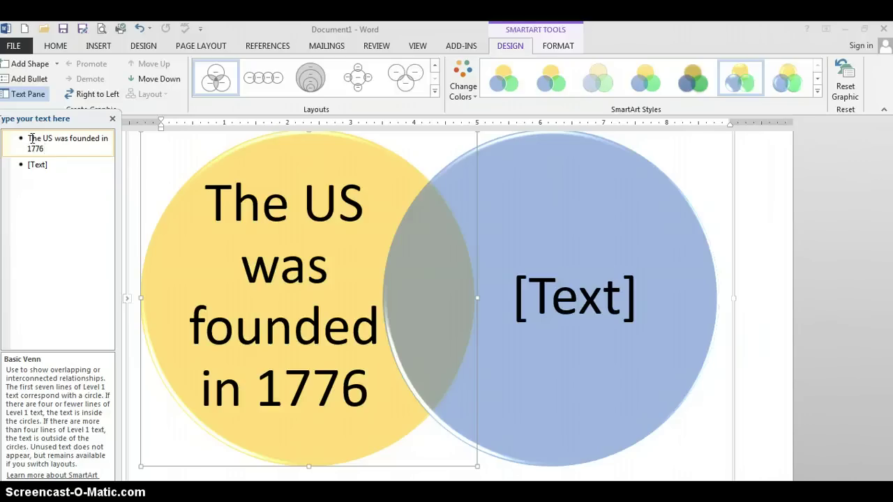
{"action": "key", "text": "Return"}
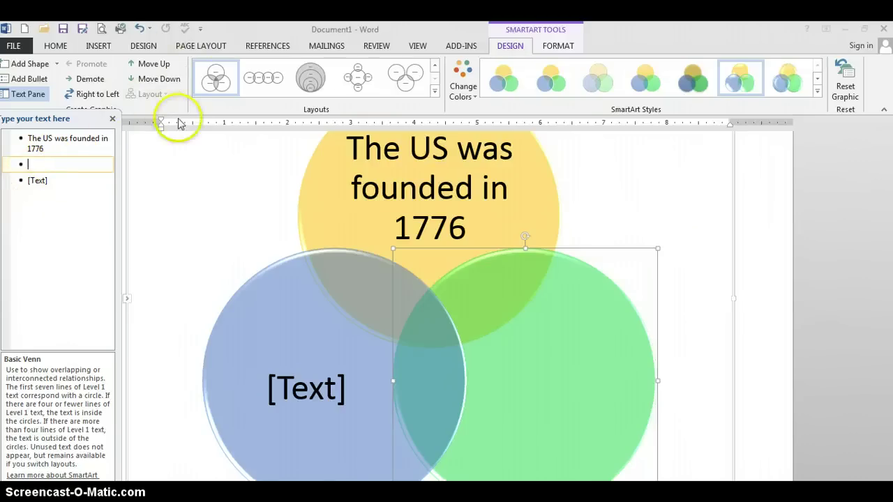
Undo the extra bullet and add three US facts: North America, dollars, baseball.
{"action": "left_click", "coordinate": [140, 31]}
{"action": "left_click", "coordinate": [139, 31]}
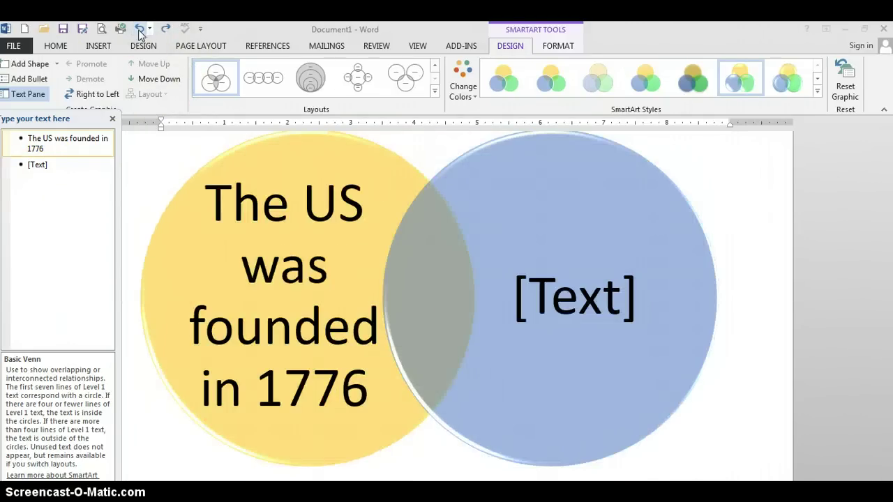
{"action": "left_click", "coordinate": [53, 149]}
{"action": "key", "text": "shift+Return"}
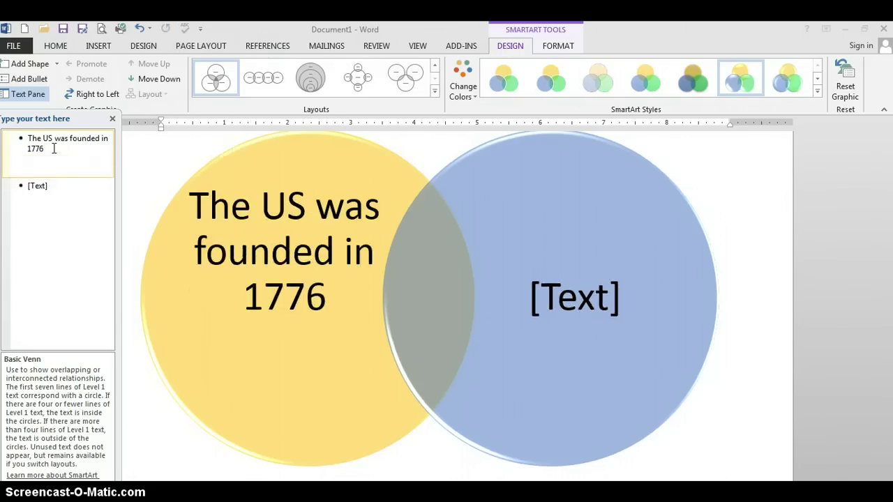
{"action": "type", "text": "The US is p"}
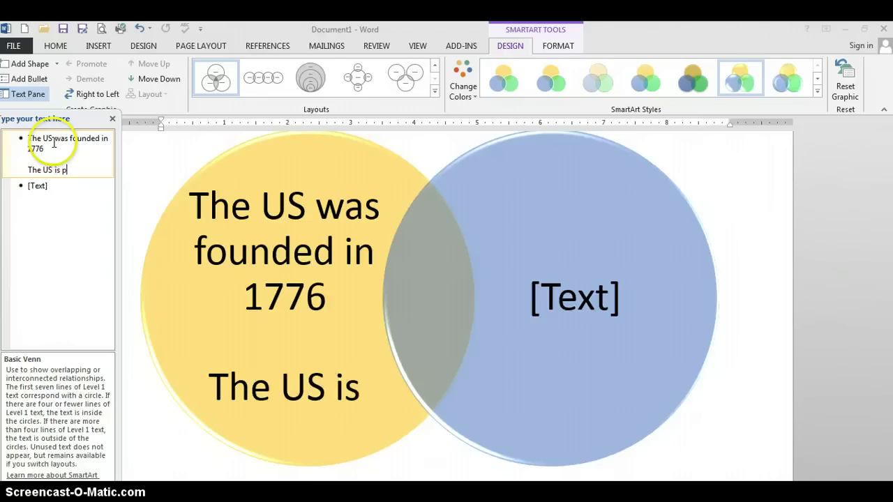
{"action": "type", "text": "art of North America"}
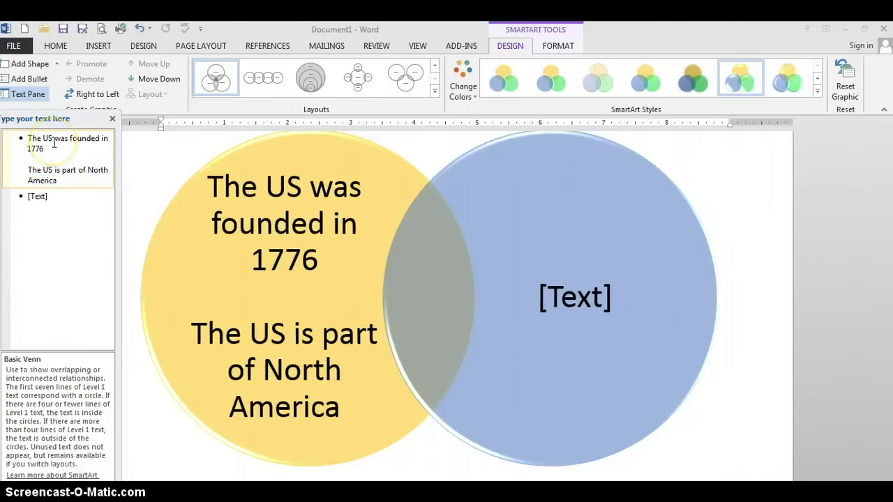
{"action": "key", "text": "shift+Return"}
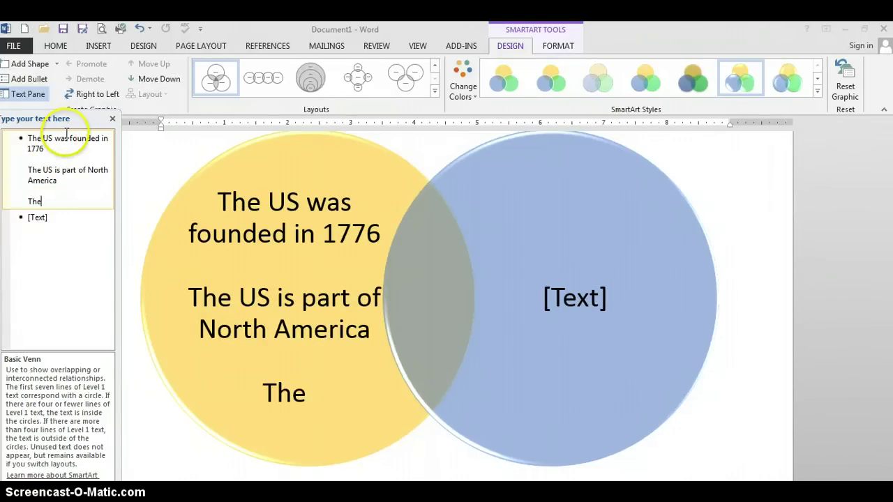
{"action": "type", "text": "The US uses do"}
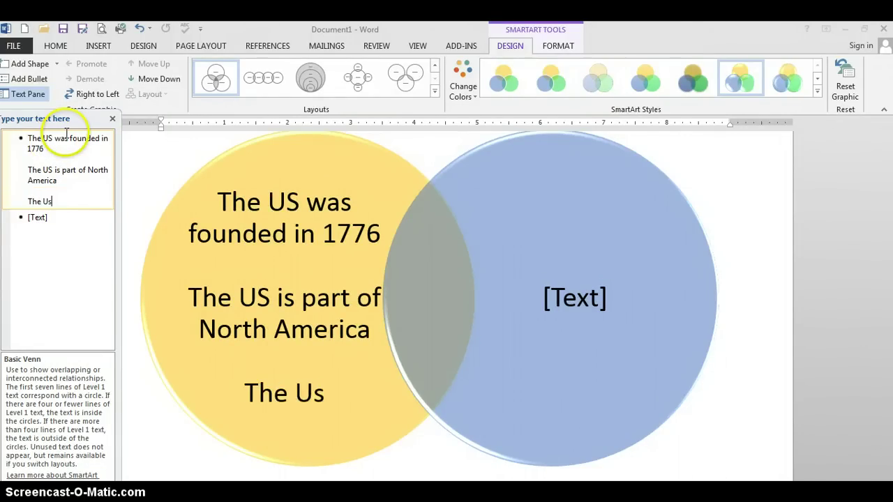
{"action": "type", "text": "lla"}
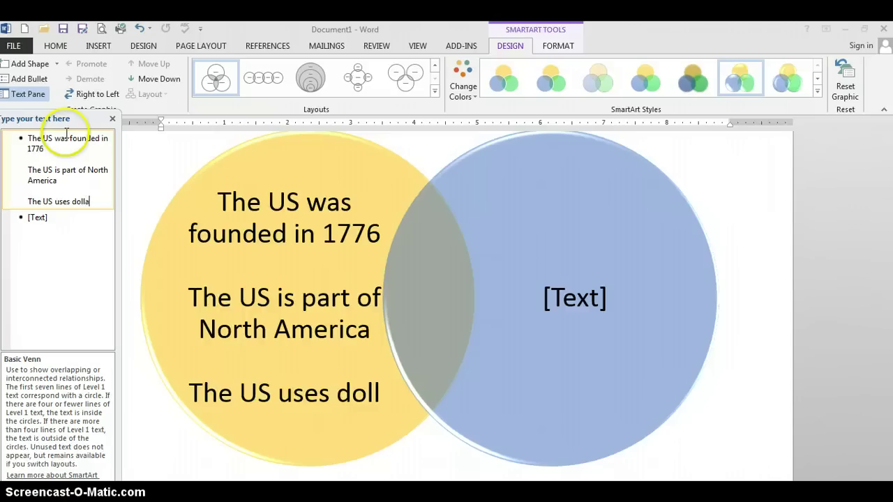
{"action": "type", "text": "rs for money"}
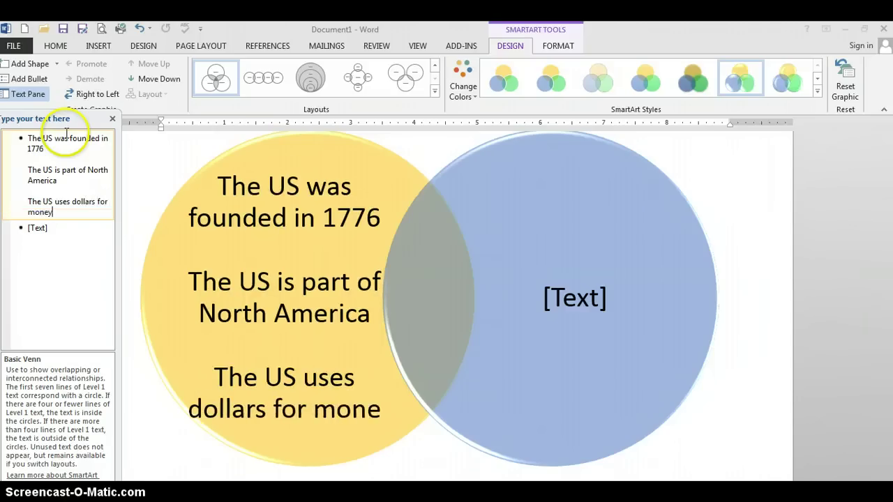
{"action": "key", "text": "Return"}
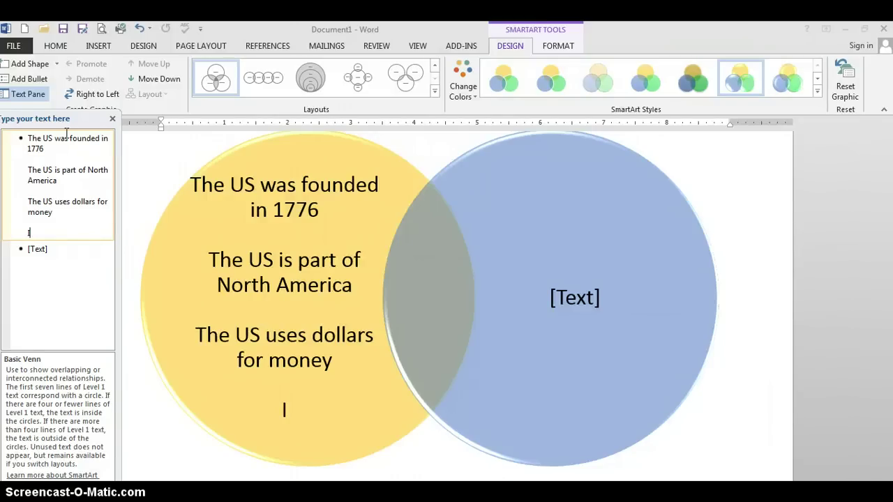
{"action": "type", "text": "In the US, "}
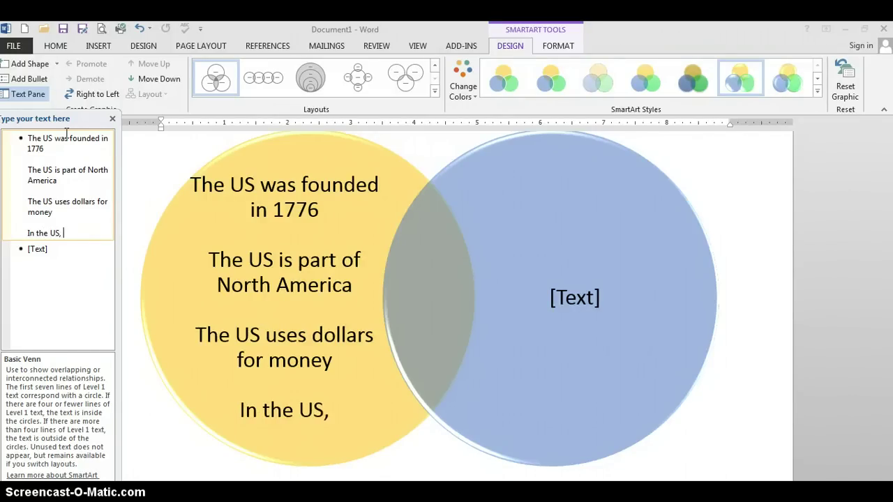
{"action": "type", "text": "people like to"}
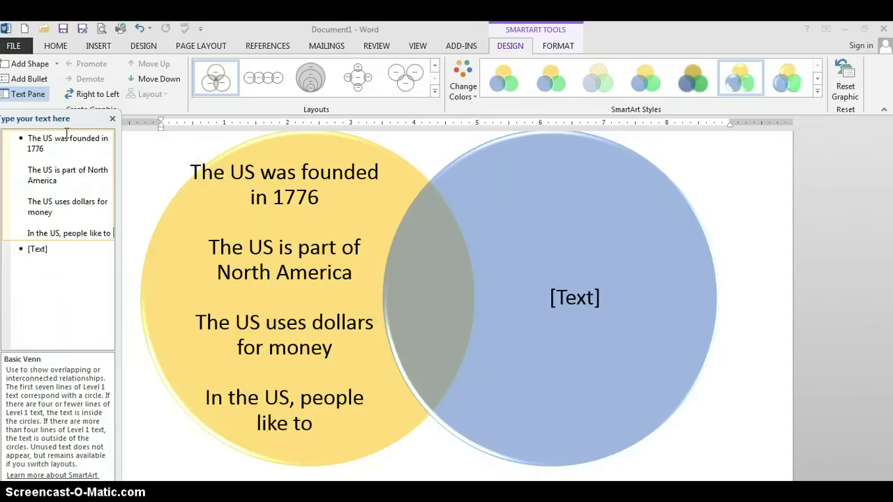
{"action": "type", "text": " play baseball"}
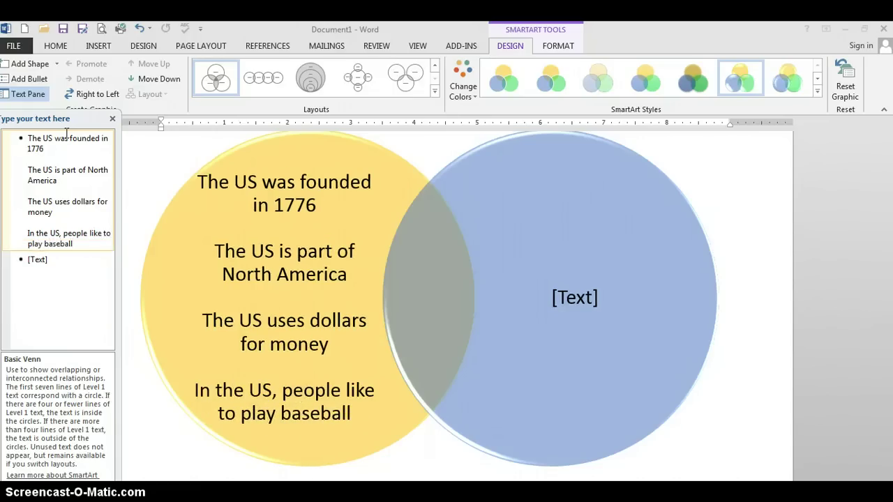
Set the four US facts to 14 pt and place the cursor in the second entry.
{"action": "left_click_drag", "start_coordinate": [26, 134], "coordinate": [58, 243]}
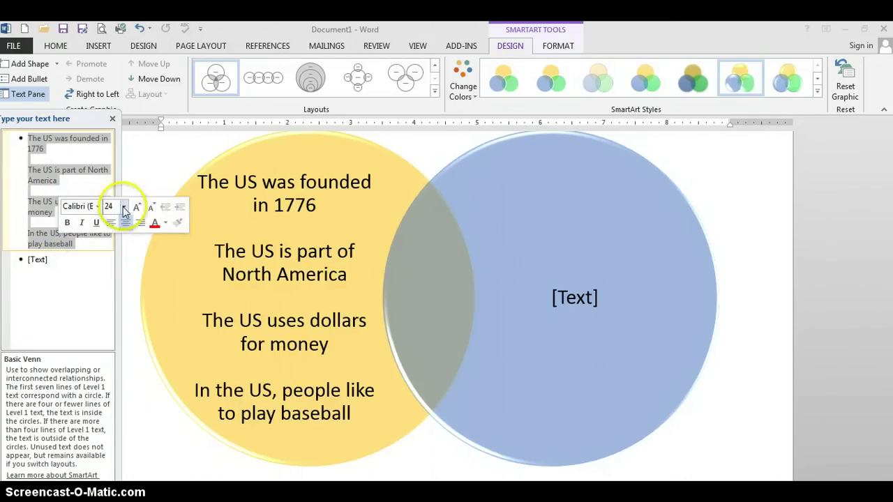
{"action": "left_click", "coordinate": [123, 206]}
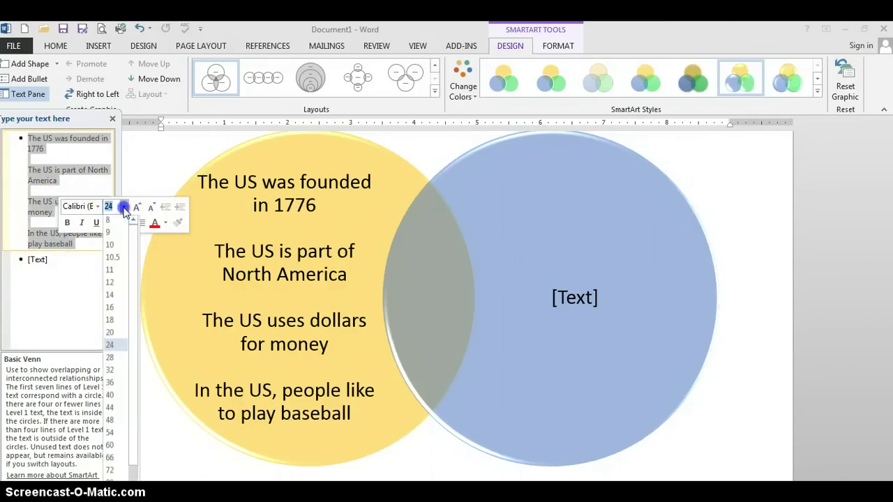
{"action": "left_click", "coordinate": [112, 300]}
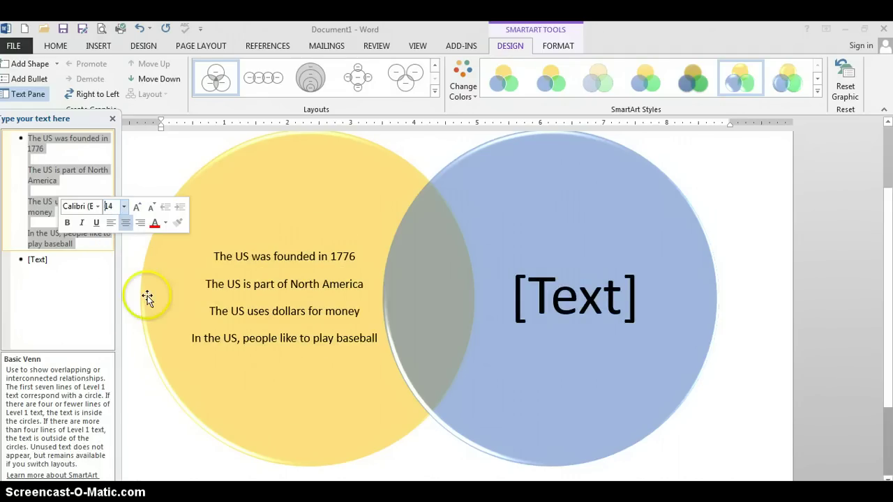
{"action": "left_click", "coordinate": [25, 259]}
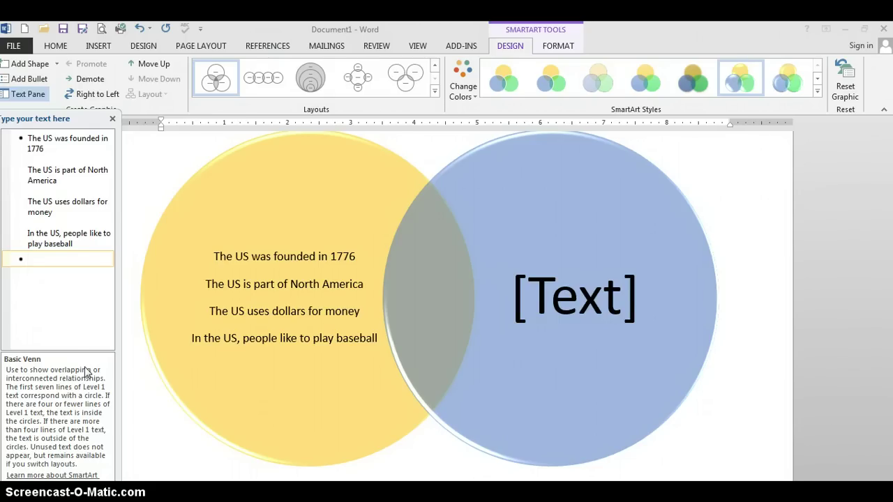
Type 'Turkey was established in 1923' and 'Turkey is on two continents, Europe and Asia'.
{"action": "left_click", "coordinate": [90, 328]}
{"action": "type", "text": "Turk"}
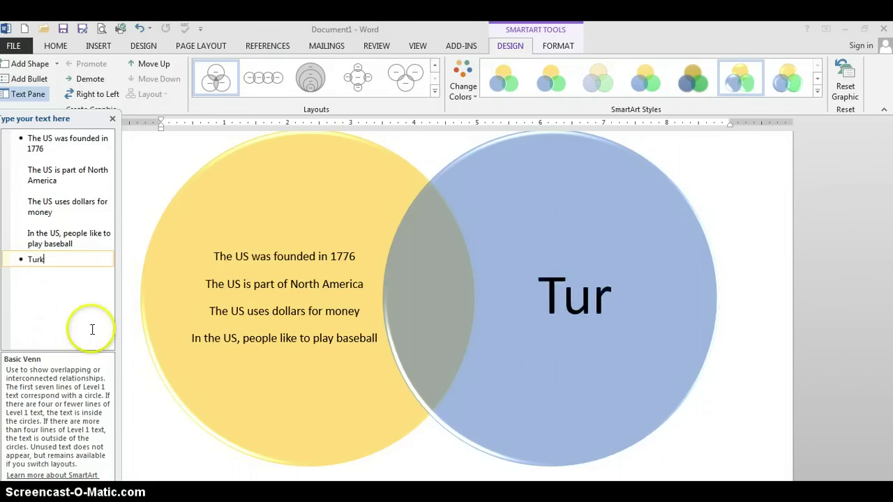
{"action": "type", "text": "ey was e"}
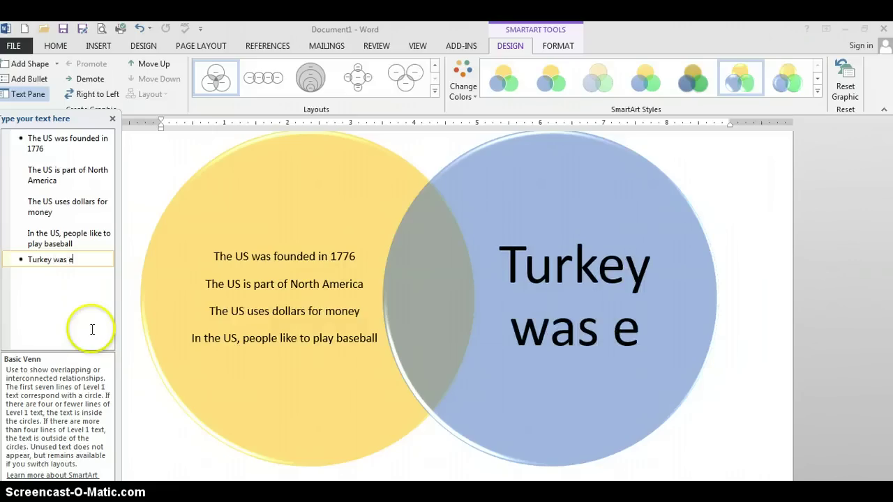
{"action": "type", "text": "satablised"}
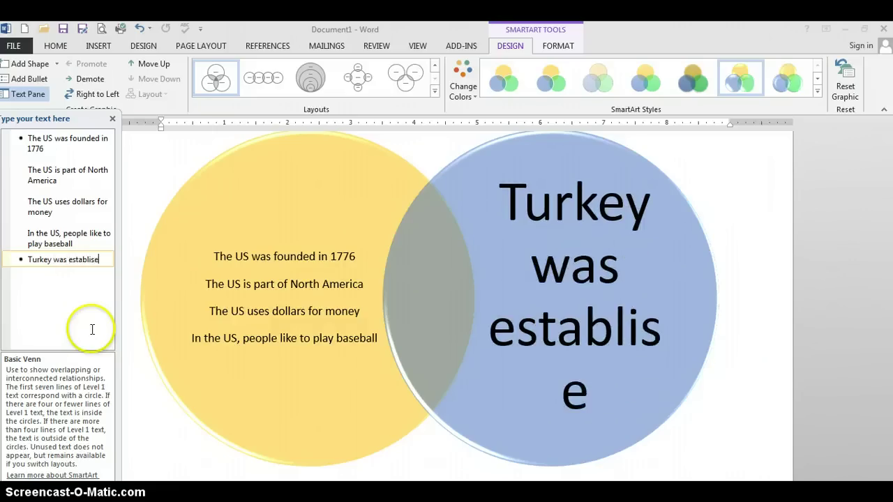
{"action": "key", "text": "BackSpace"}
{"action": "key", "text": "BackSpace"}
{"action": "type", "text": "hed in 1923"}
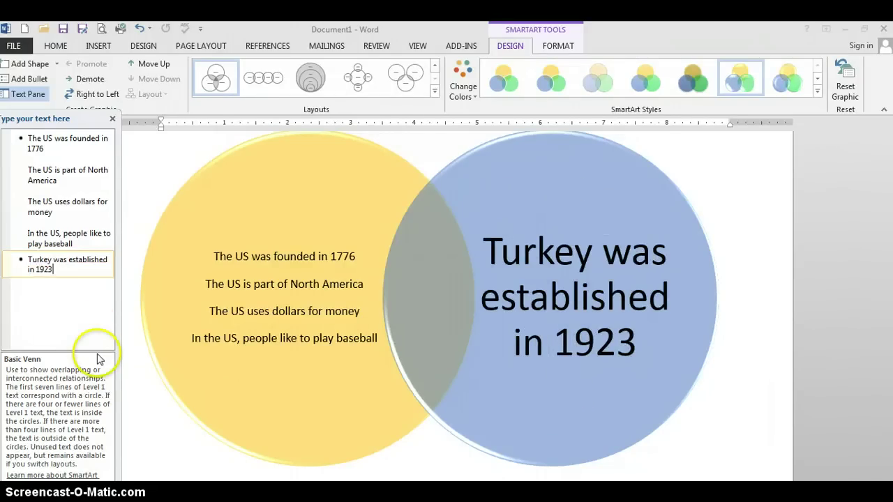
{"action": "key", "text": "Return"}
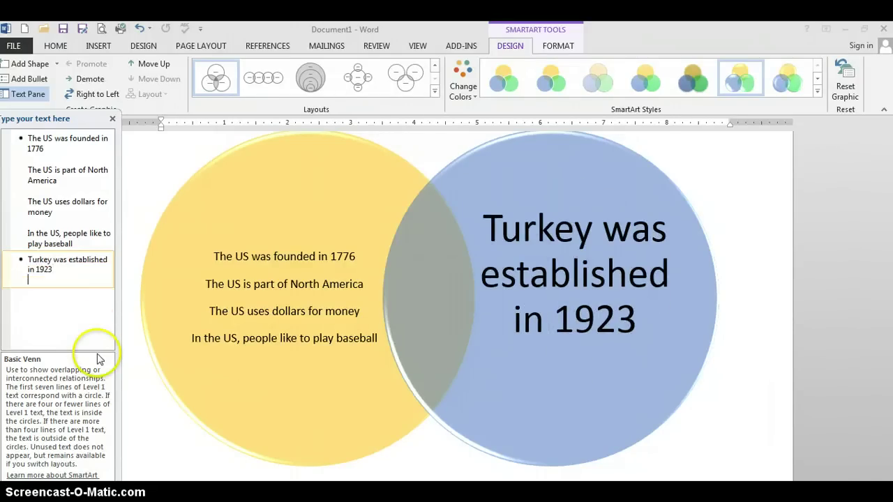
{"action": "type", "text": "Turkey is on two continent"}
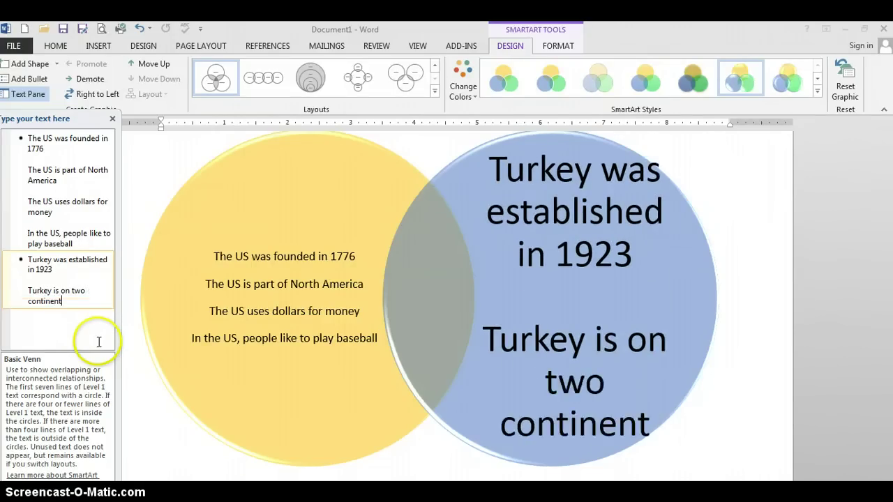
{"action": "type", "text": "s, Eur"}
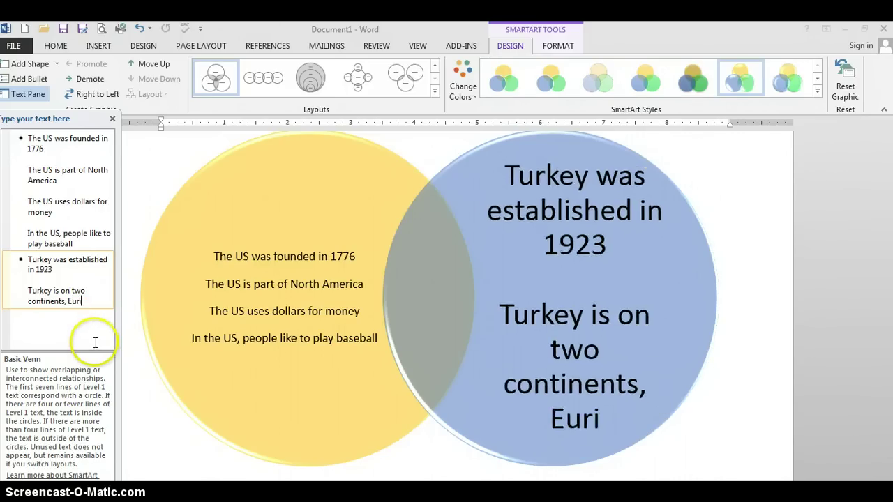
{"action": "type", "text": "i"}
{"action": "key", "text": "BackSpace"}
{"action": "type", "text": "ope and Ais"}
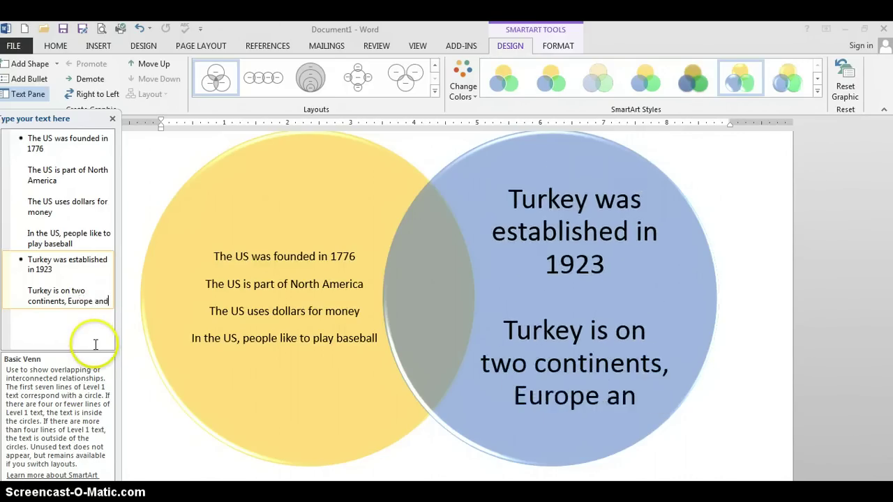
{"action": "key", "text": "BackSpace"}
{"action": "key", "text": "BackSpace"}
{"action": "type", "text": "sia"}
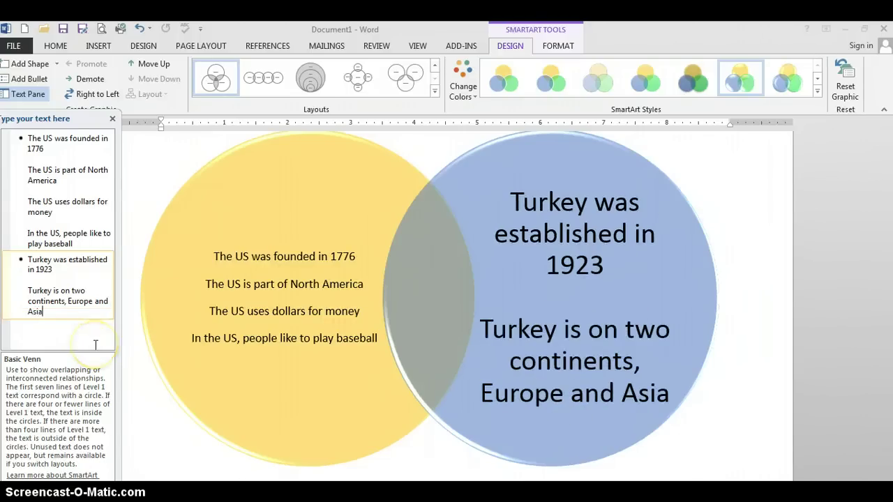
Add 'Turkey uses Lire for money' as the third Turkey fact, followed by a new line.
{"action": "left_click", "coordinate": [99, 325]}
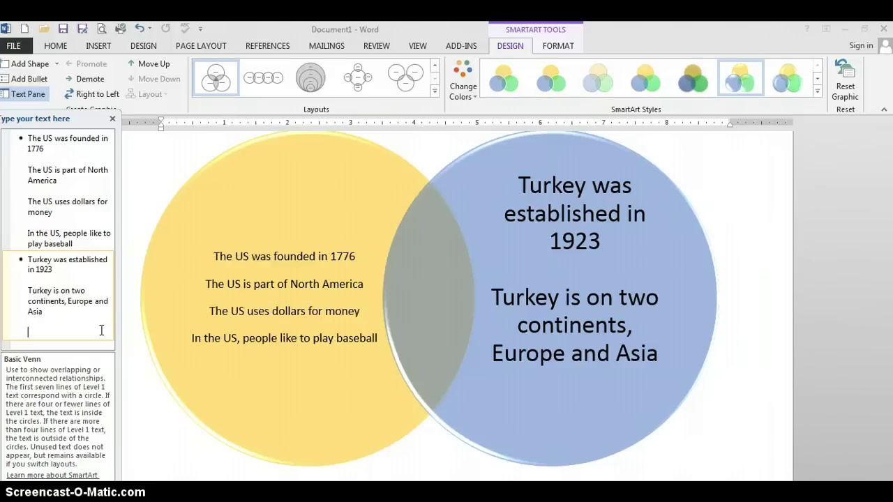
{"action": "left_click", "coordinate": [109, 318]}
{"action": "type", "text": "Turkey"}
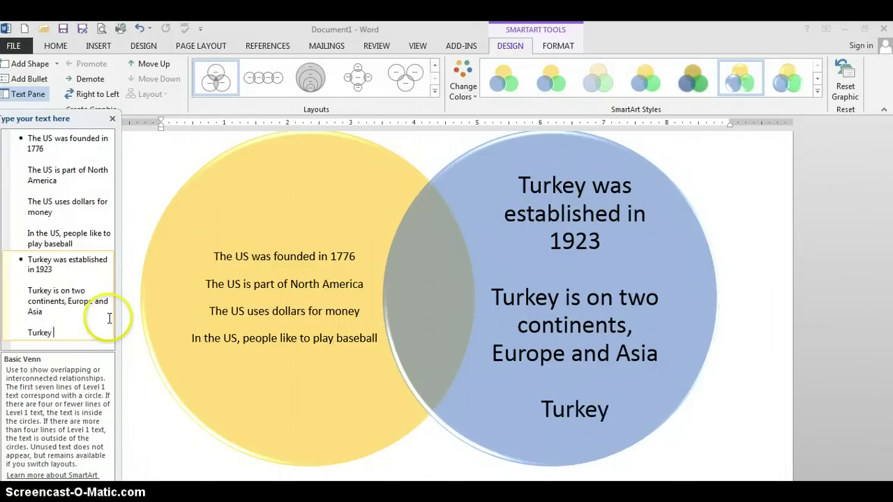
{"action": "type", "text": " uses Lir"}
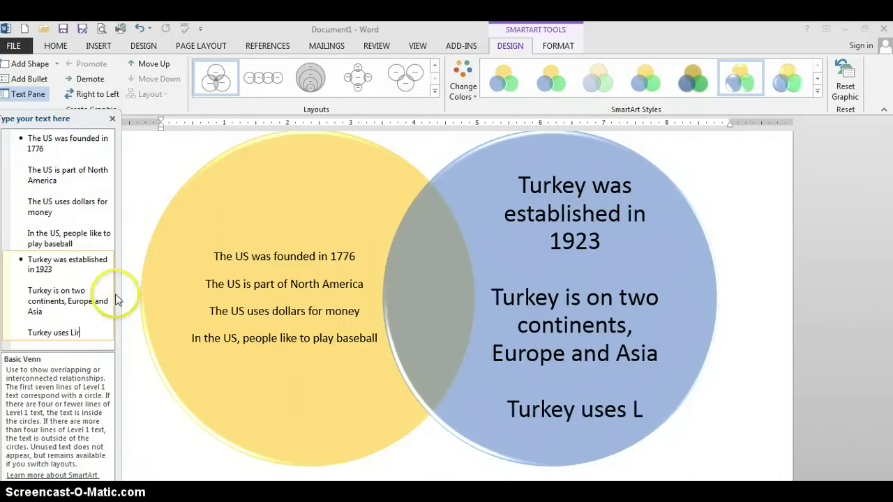
{"action": "type", "text": "e for money"}
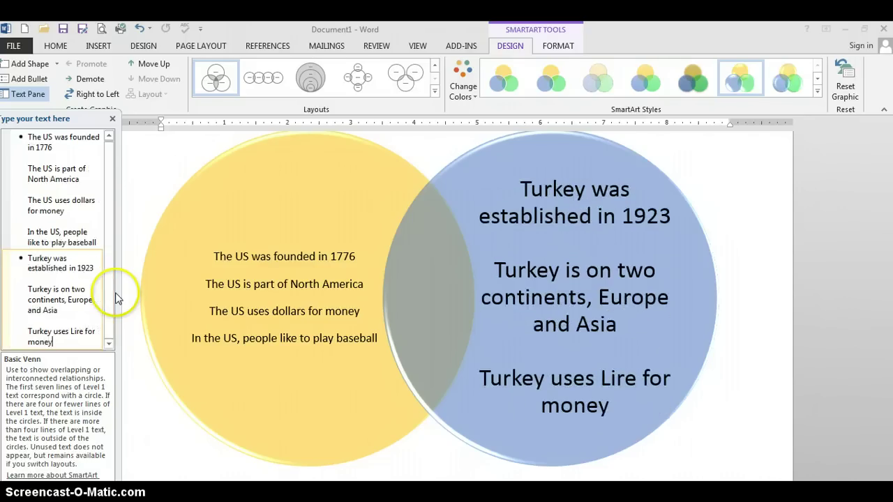
{"action": "key", "text": "Return"}
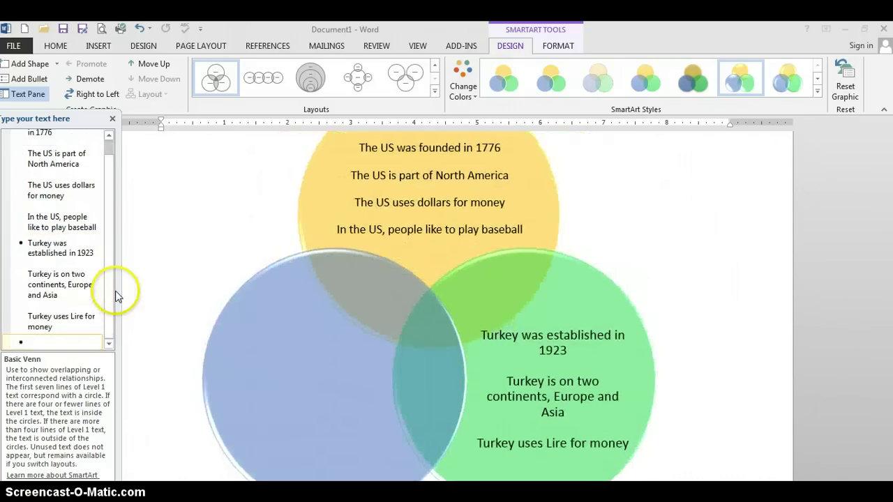
Undo the extra circle twice and retype 'Turkey uses Lire for money'.
{"action": "left_click", "coordinate": [140, 29]}
{"action": "left_click", "coordinate": [140, 29]}
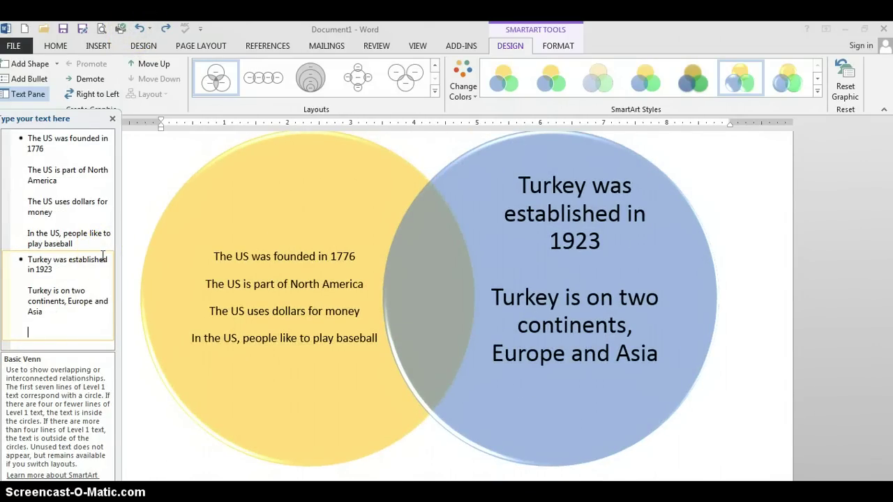
{"action": "type", "text": "Turjey"}
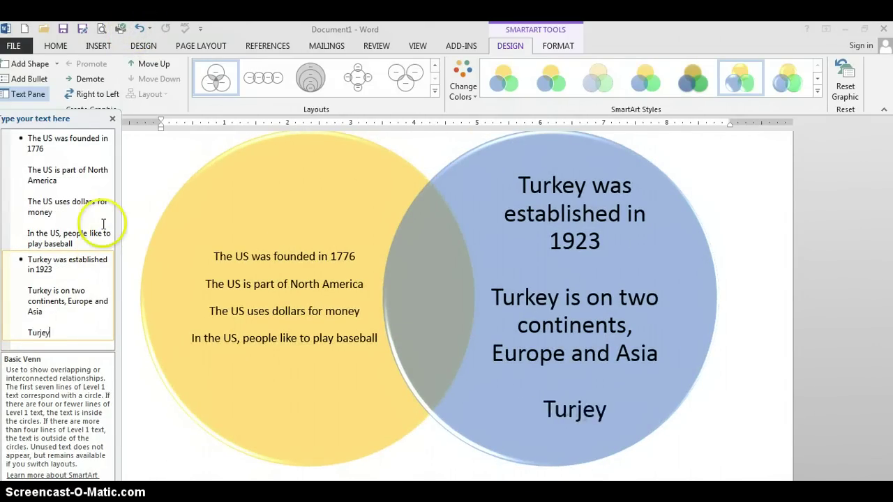
{"action": "key", "text": "BackSpace"}
{"action": "key", "text": "BackSpace"}
{"action": "key", "text": "BackSpace"}
{"action": "type", "text": "key uses Lire for "}
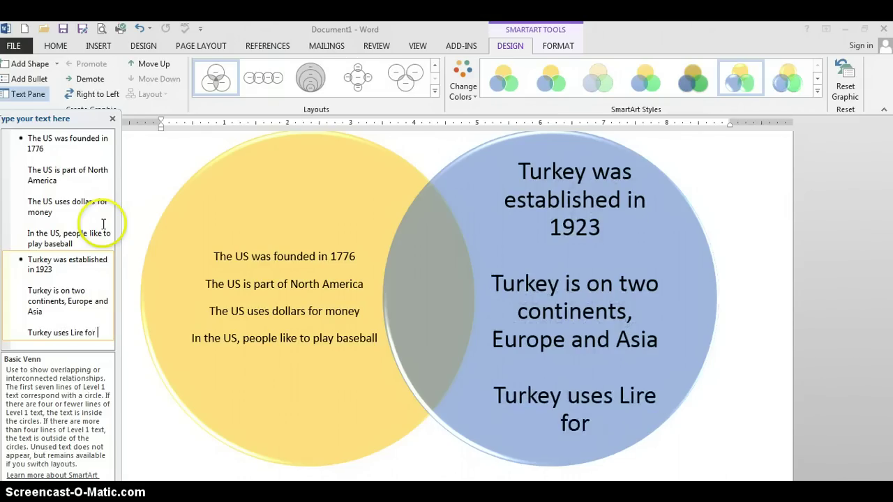
{"action": "type", "text": "mone"}
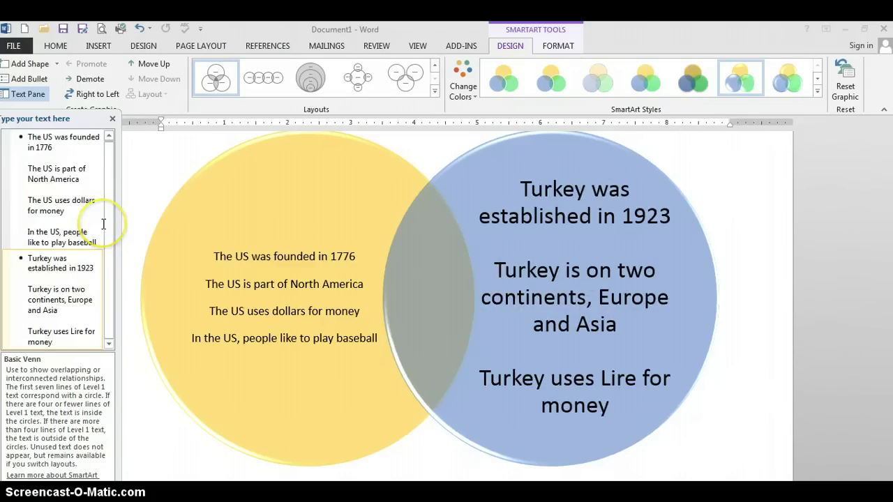
{"action": "type", "text": "y"}
{"action": "key", "text": "Return"}
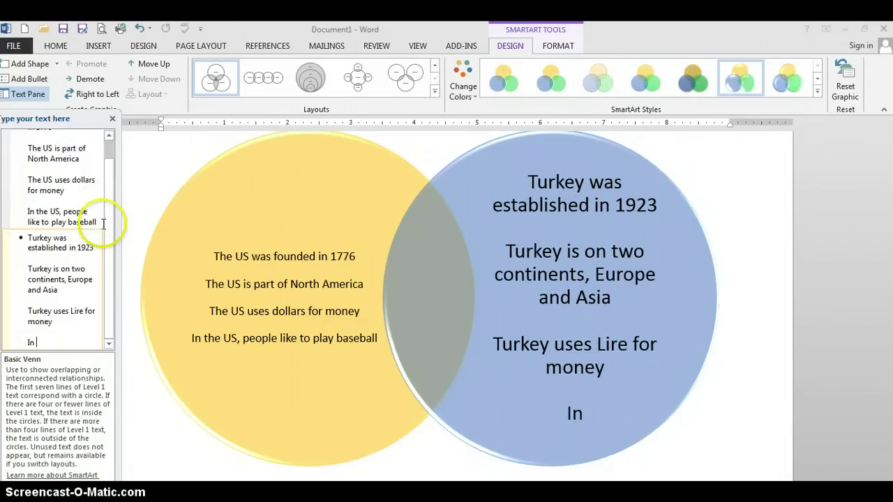
Add the fourth Turkey fact 'In Turkey, people like to play soccer'.
{"action": "type", "text": "In Turkey, "}
{"action": "type", "text": "peo"}
{"action": "key", "text": "BackSpace"}
{"action": "type", "text": "eopl"}
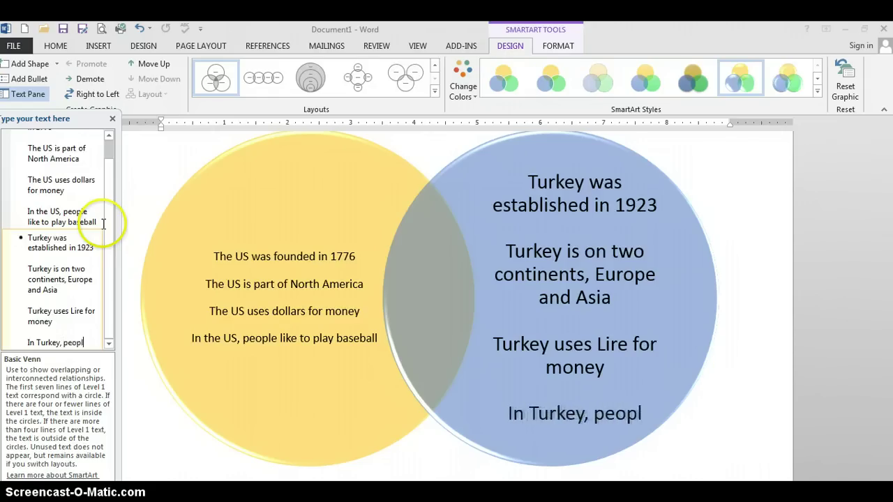
{"action": "type", "text": "e like to pl"}
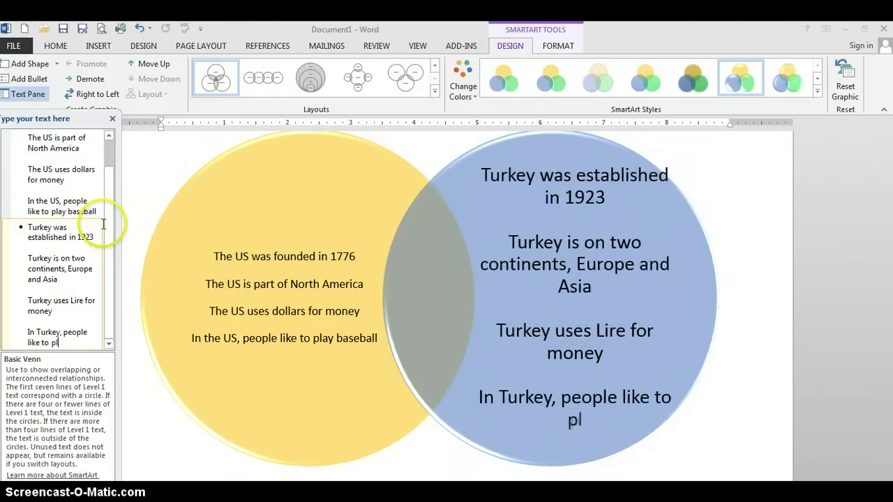
{"action": "type", "text": "ay soccer"}
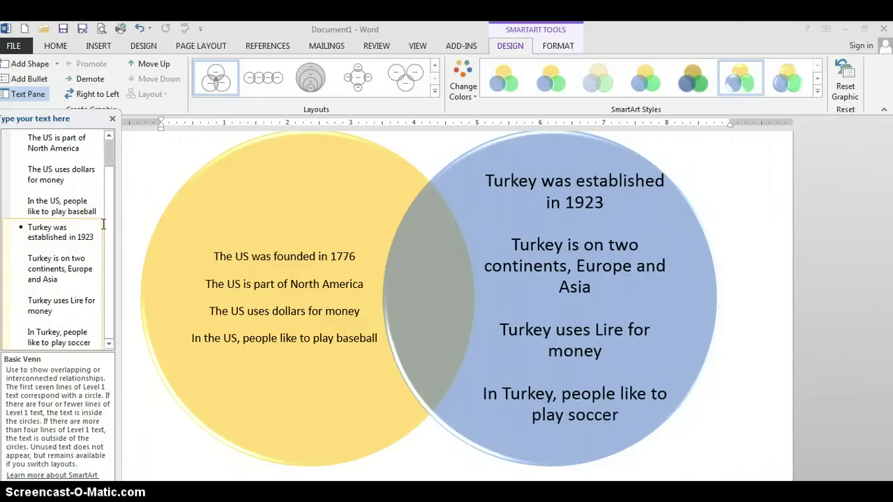
{"action": "left_click", "coordinate": [25, 228]}
Reduce the four Turkey facts to a smaller font size and close the Text Pane.
{"action": "left_click_drag", "start_coordinate": [25, 228], "coordinate": [112, 350]}
{"action": "left_click", "coordinate": [159, 302]}
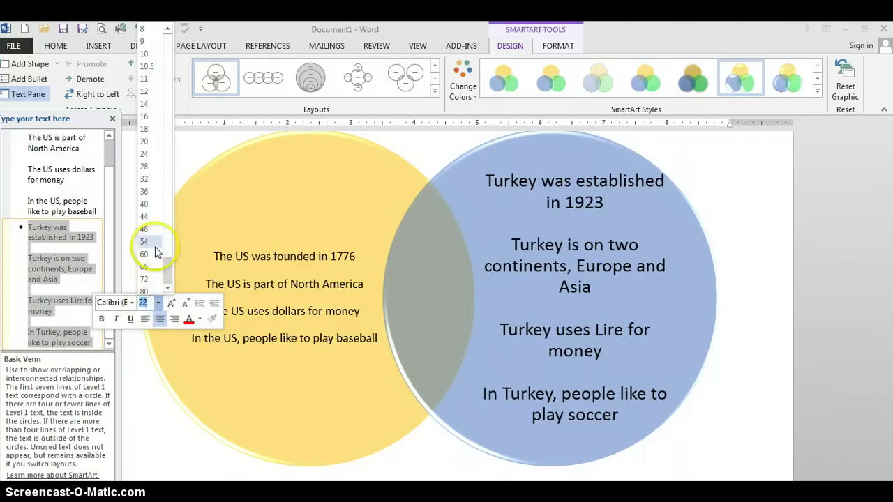
{"action": "left_click", "coordinate": [147, 125]}
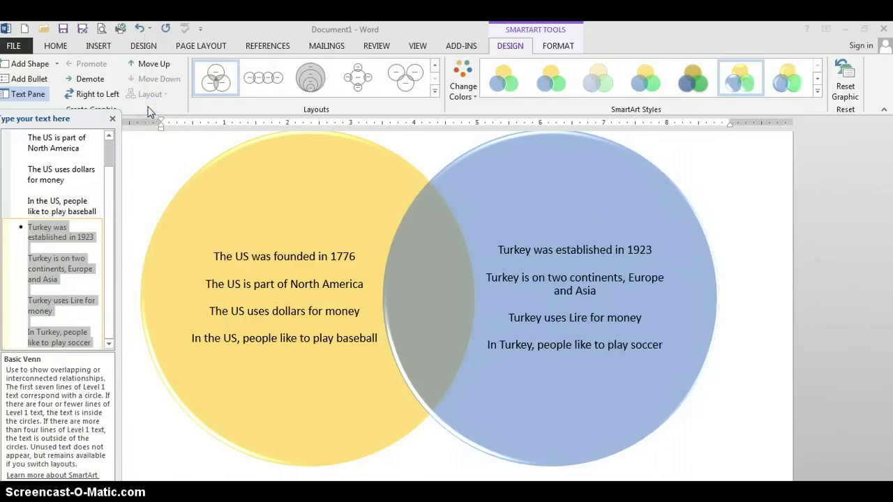
{"action": "left_click", "coordinate": [112, 118]}
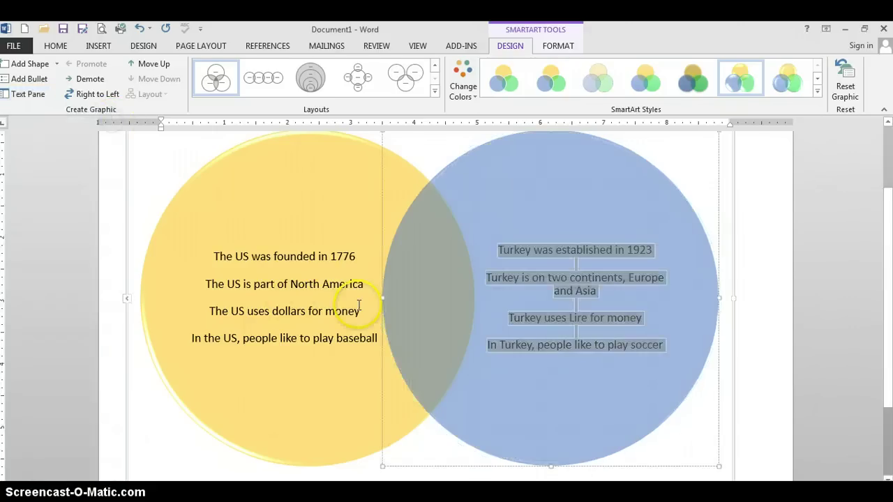
{"action": "left_click", "coordinate": [412, 266]}
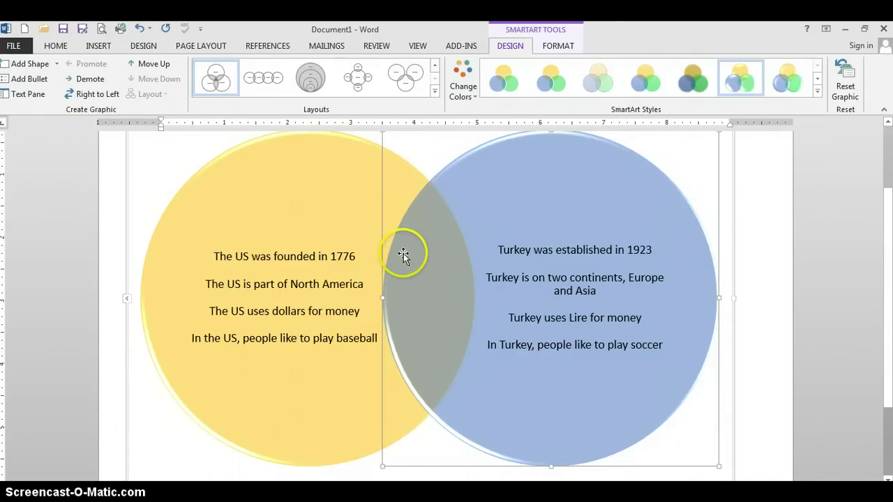
Draw a tall text box, about 2.13" by 1.04", over the circles' overlap.
{"action": "left_click", "coordinate": [100, 46]}
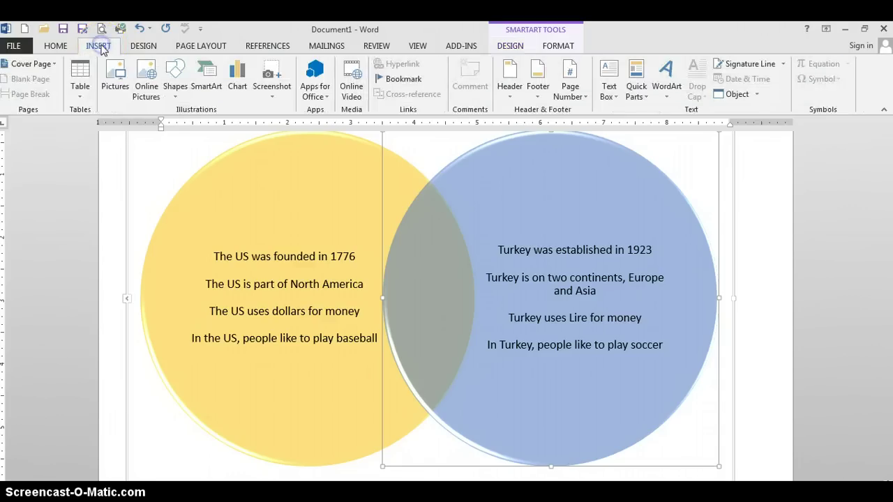
{"action": "left_click", "coordinate": [611, 82]}
{"action": "left_click", "coordinate": [624, 126]}
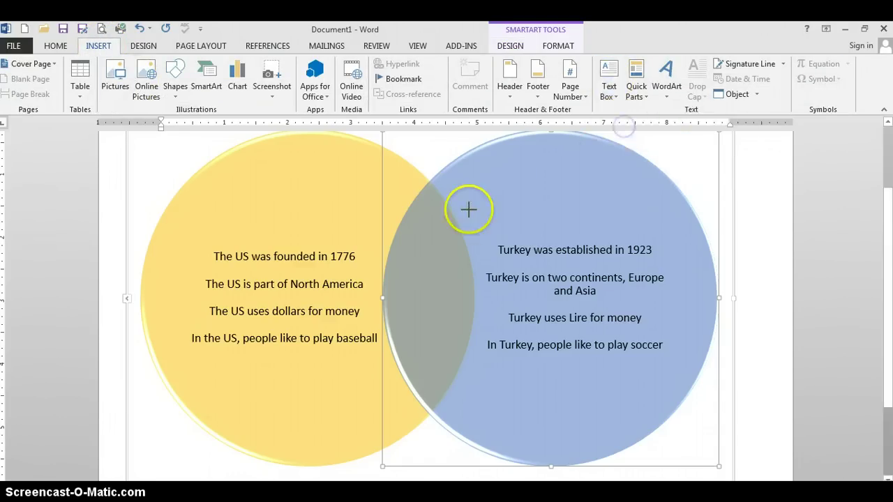
{"action": "mouse_move", "coordinate": [396, 232]}
{"action": "left_mouse_down"}
{"action": "mouse_move", "coordinate": [397, 301]}
{"action": "mouse_move", "coordinate": [423, 367]}
{"action": "mouse_move", "coordinate": [462, 366]}
{"action": "left_mouse_up"}
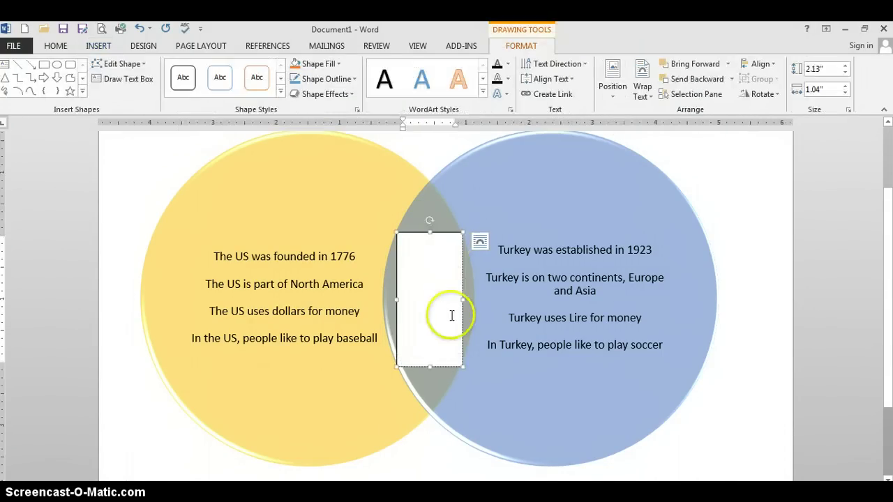
Enter Democracy, People from different cultural groups and Freedom of religion on separate spaced lines.
{"action": "type", "text": "Democracy"}
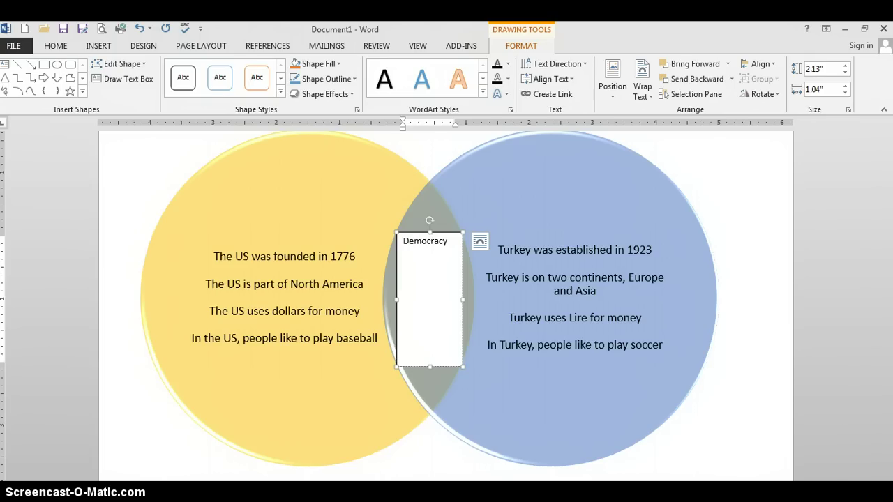
{"action": "key", "text": "Return"}
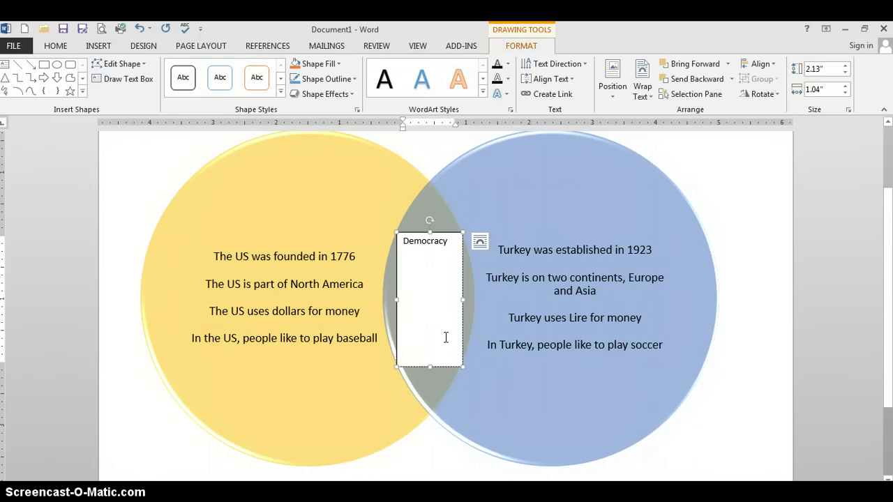
{"action": "left_click", "coordinate": [446, 323]}
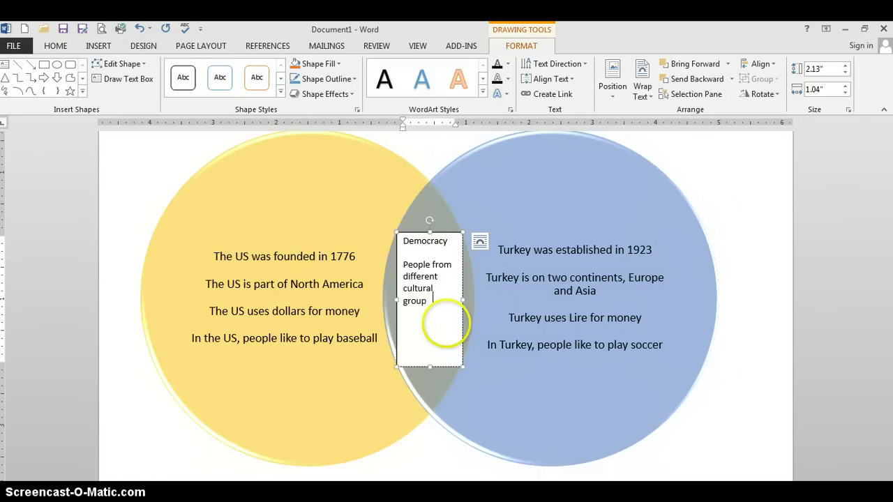
{"action": "key", "text": "Return"}
{"action": "type", "text": "Freedom of religion"}
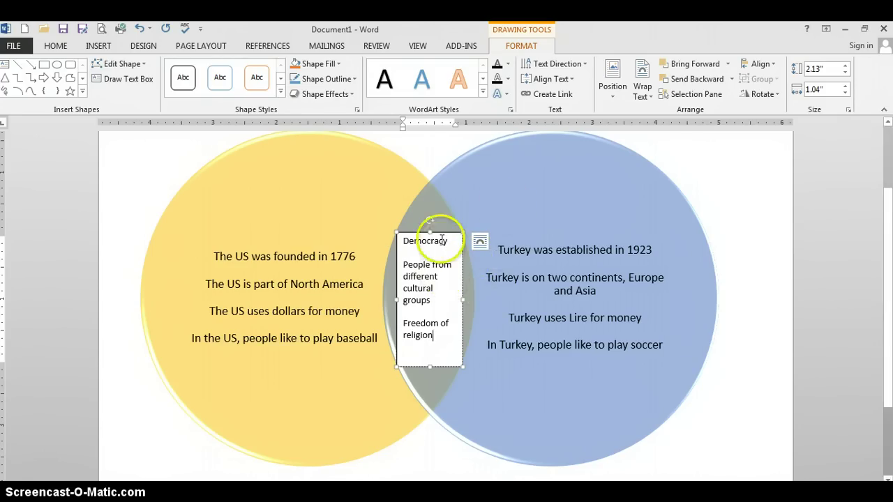
{"action": "left_click", "coordinate": [433, 253]}
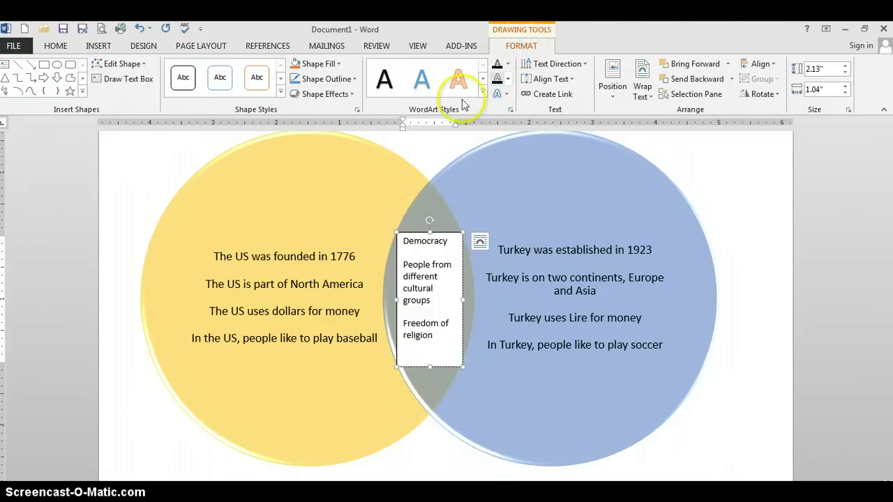
Give the overlap text box No Fill and No Outline.
{"action": "left_click", "coordinate": [326, 65]}
{"action": "left_click", "coordinate": [320, 180]}
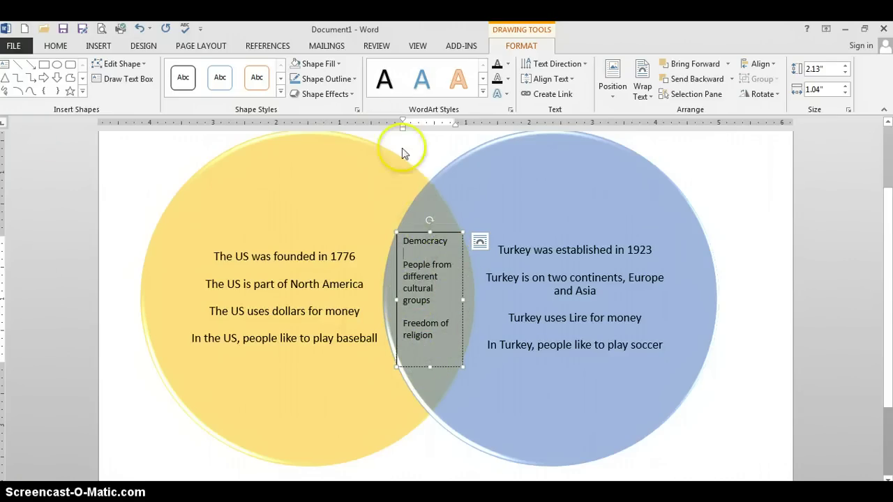
{"action": "left_click", "coordinate": [335, 78]}
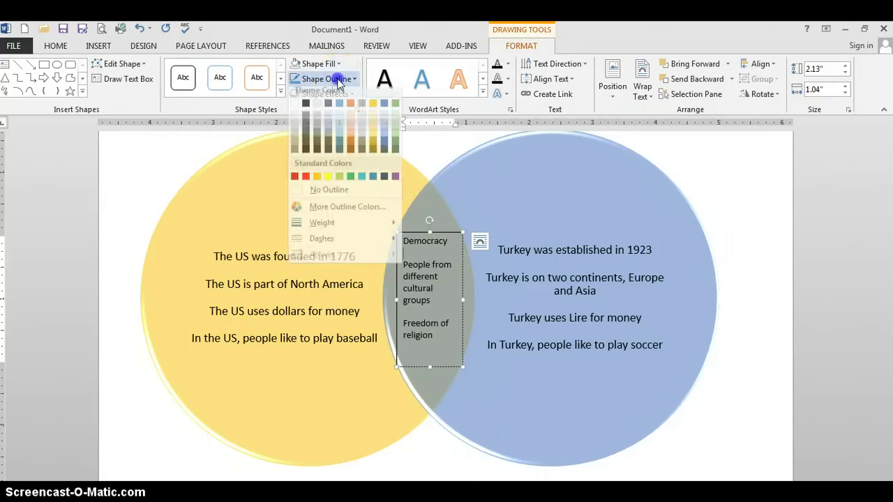
{"action": "left_click", "coordinate": [330, 194]}
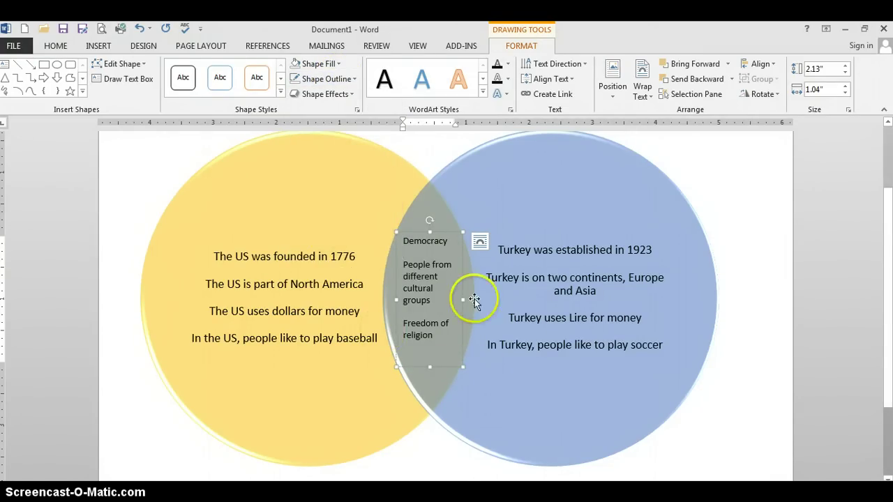
Make the shared-trait text white.
{"action": "left_click_drag", "start_coordinate": [400, 239], "coordinate": [427, 334]}
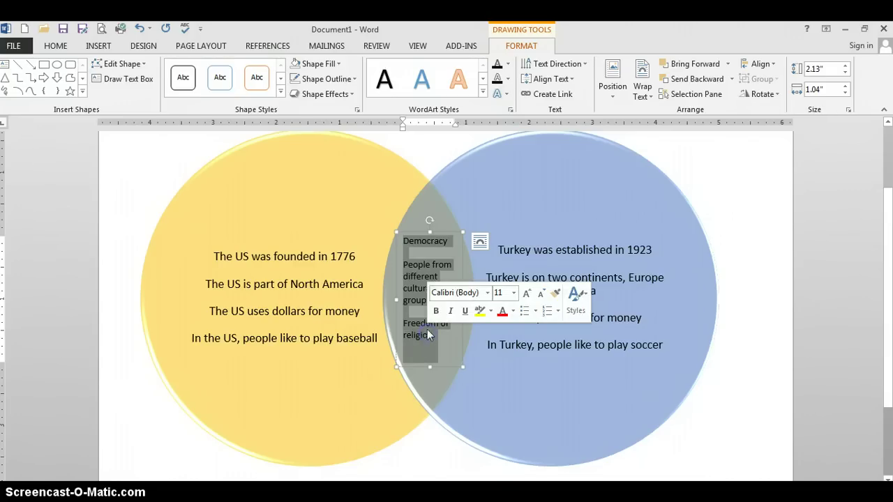
{"action": "left_click", "coordinate": [511, 312]}
{"action": "left_click", "coordinate": [503, 355]}
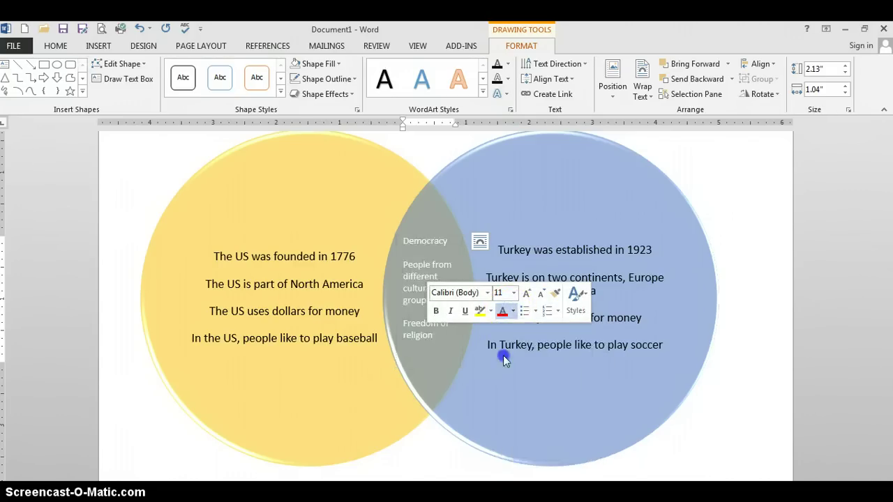
{"action": "left_click", "coordinate": [691, 328]}
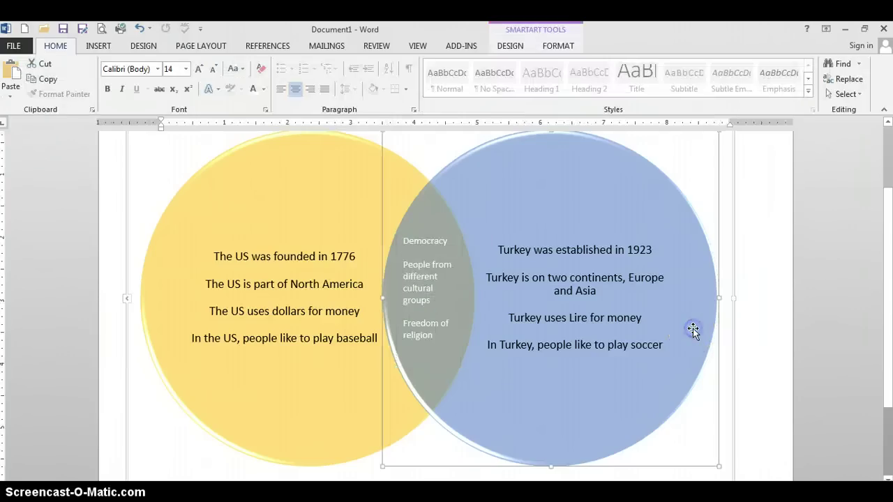